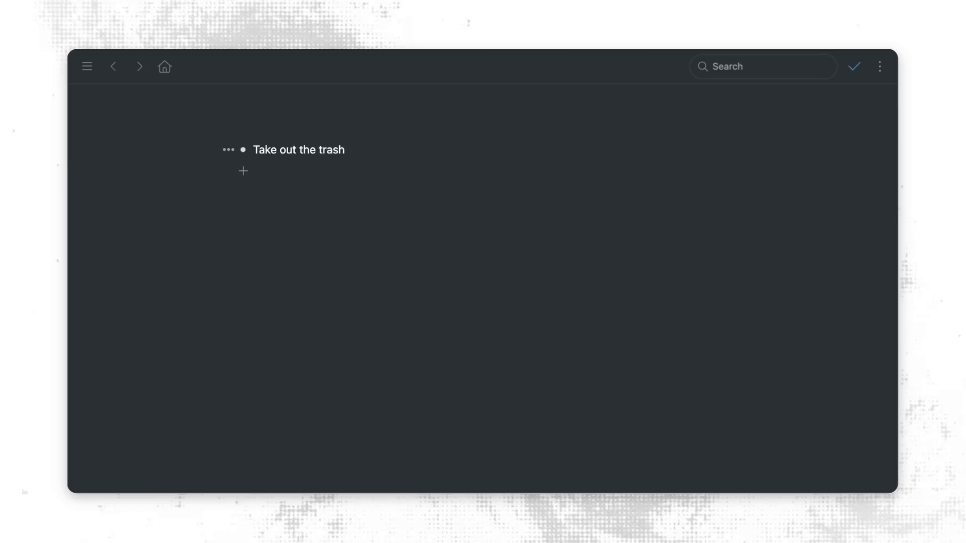
Paste Pay phone bill, the septate/coenocytic hyphae notes and the cytoplasmic streaming Wikipedia link below Take out the trash.
key("Return")
type("Pay phone bill Hyphae are long, branching structures that form the main mode of vegetative growth in many fungi. They look like tiny threads or tubes and collectively create a network called a mycelium. This network allows fungi to absorb nutrients from their environment. Types of Hyphae Septate hyphae: Have cross-walls (septa) dividing them into individual cells. Coenocytic hyphae: Lack septa, so their cytoplasm and nuclei flow freely. https://en.wikipedia.org/wiki/Cytoplasmic_streaming")
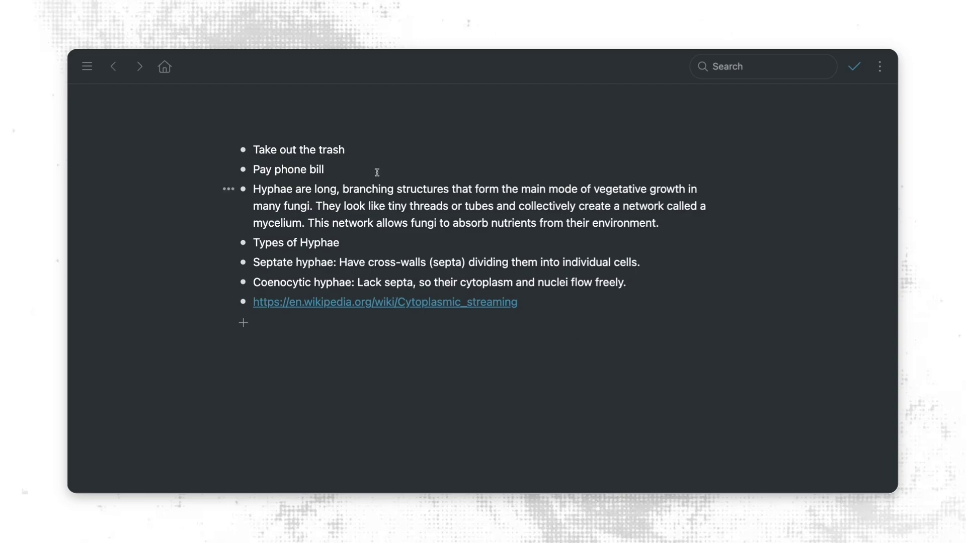
Insert a new 'Tasks' bullet above Take out the trash at the top of the list.
left_click_drag(353, 148, 350, 168)
right_click(362, 148)
left_click(362, 149)
key("Home")
key("Return")
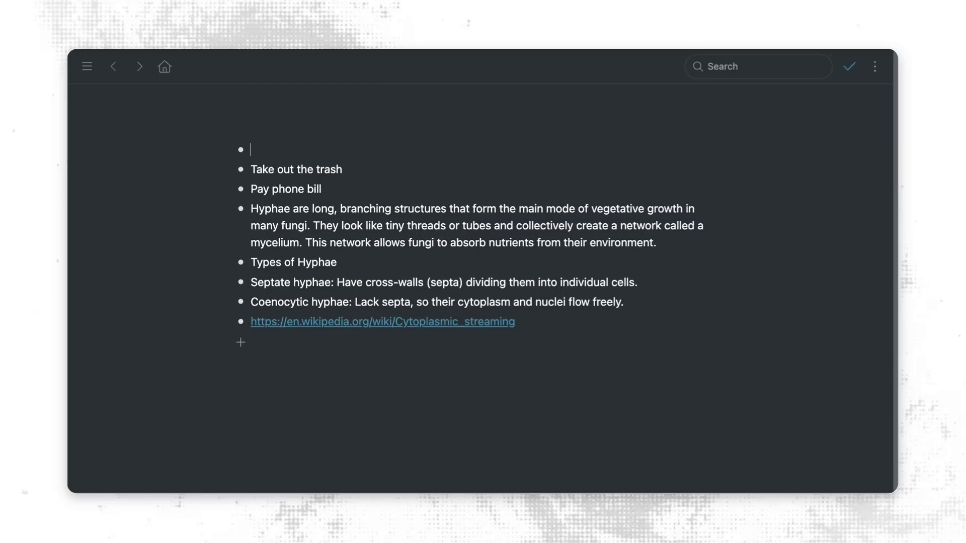
type("Tasks")
Indent Take out the trash and Pay phone bill as children of Tasks.
key("Tab")
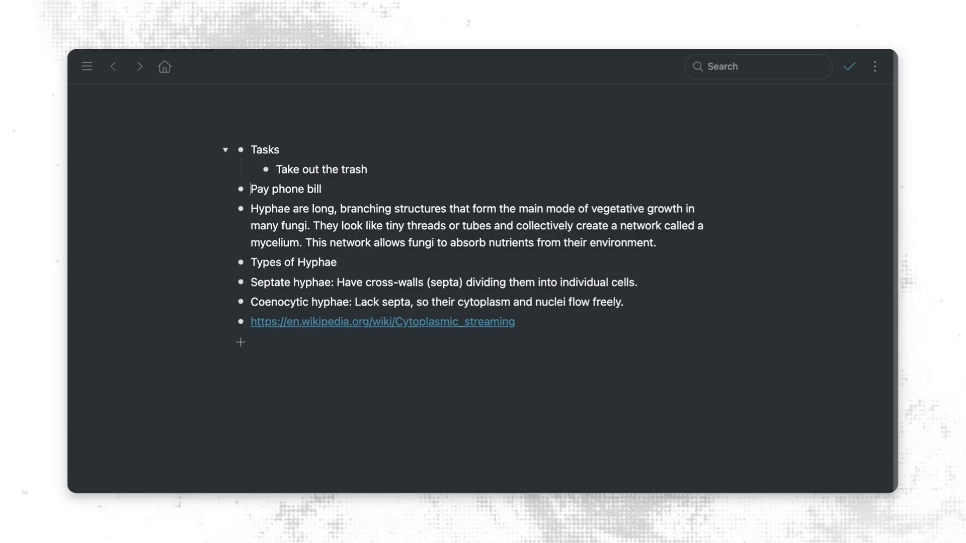
key("Tab")
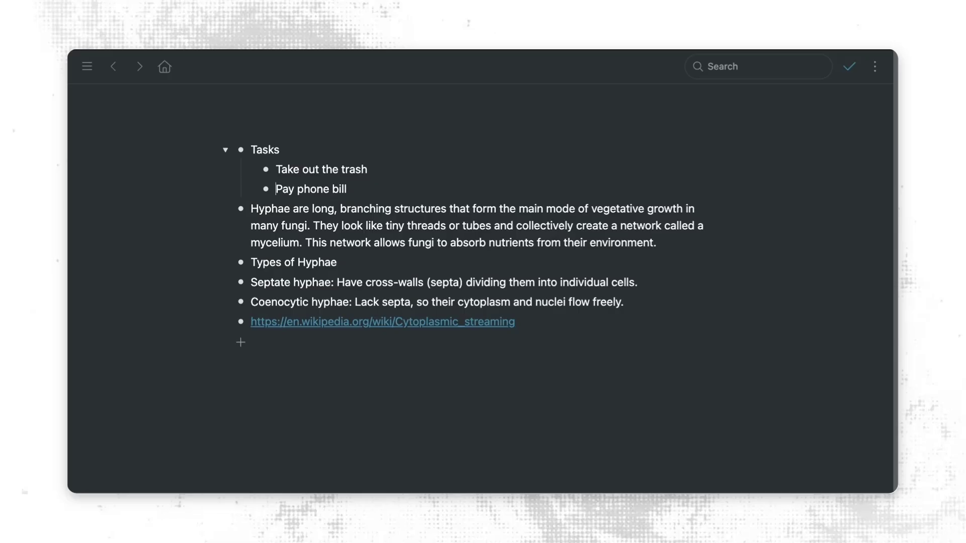
left_click_drag(337, 172, 413, 189)
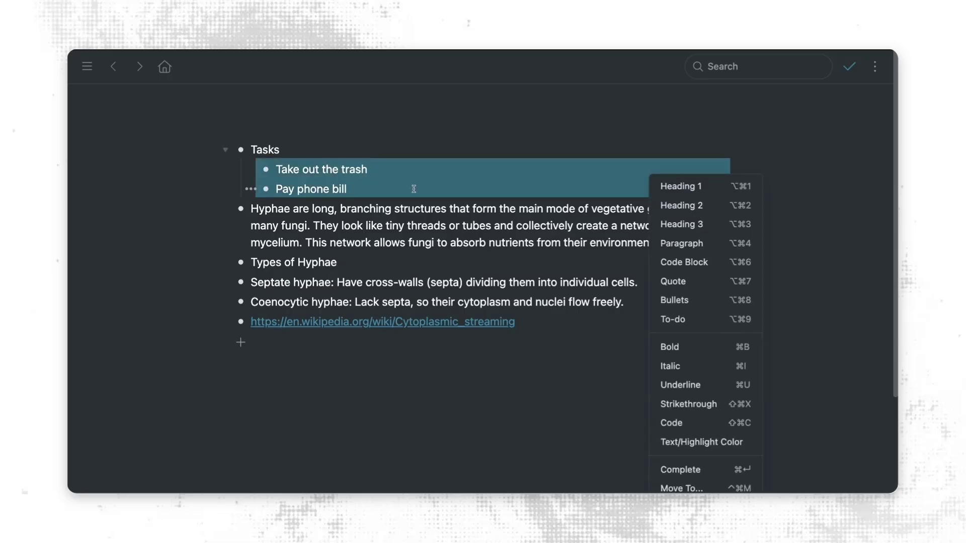
key("shift+Tab")
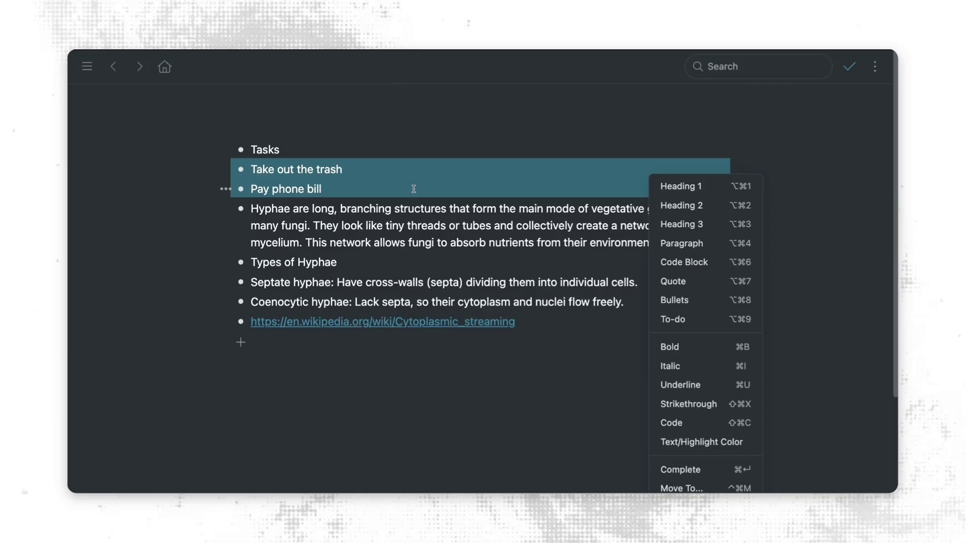
left_click_drag(401, 172, 399, 294)
left_click_drag(362, 169, 362, 192)
key("Tab")
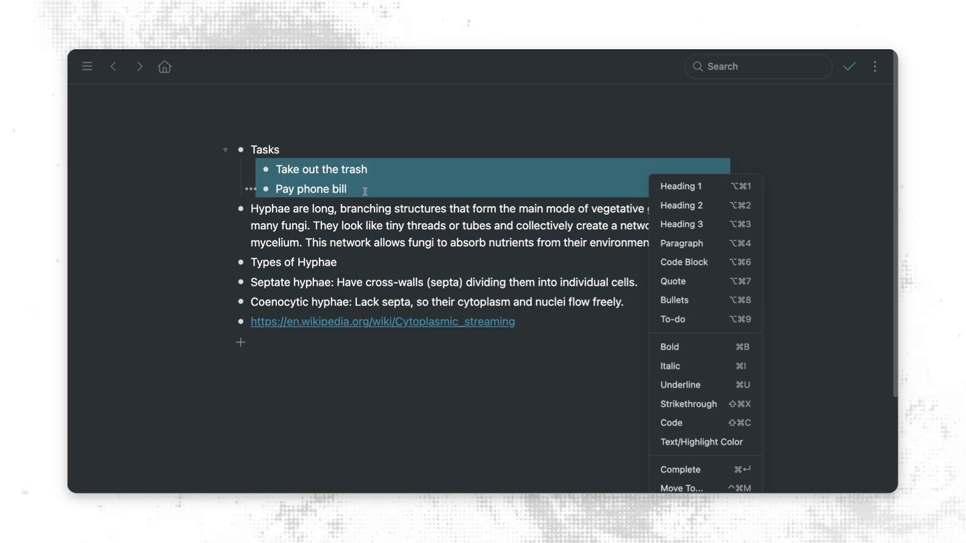
left_click(366, 191)
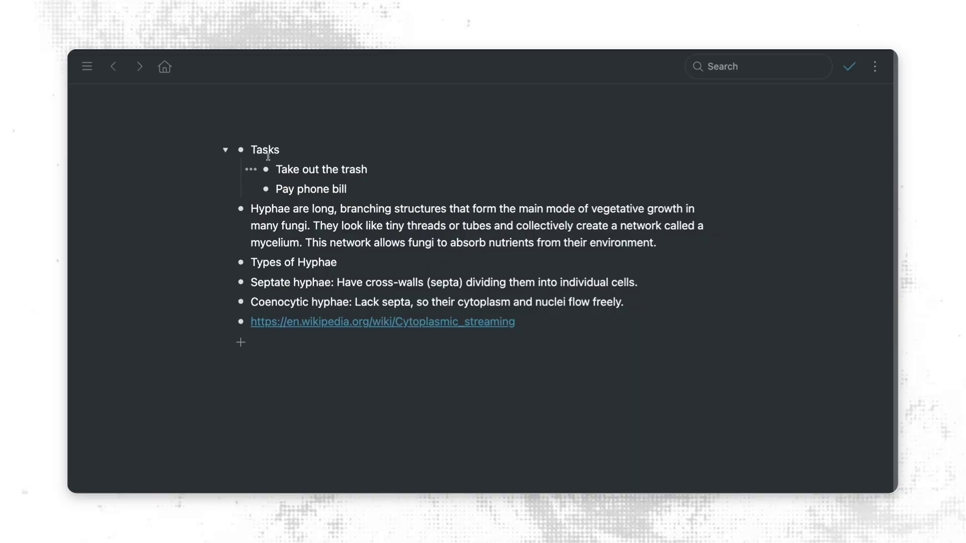
Inside Tasks, add Office, Kid's room, Kitchen and Bathroom as sub-items of Take out the trash.
left_click(241, 150)
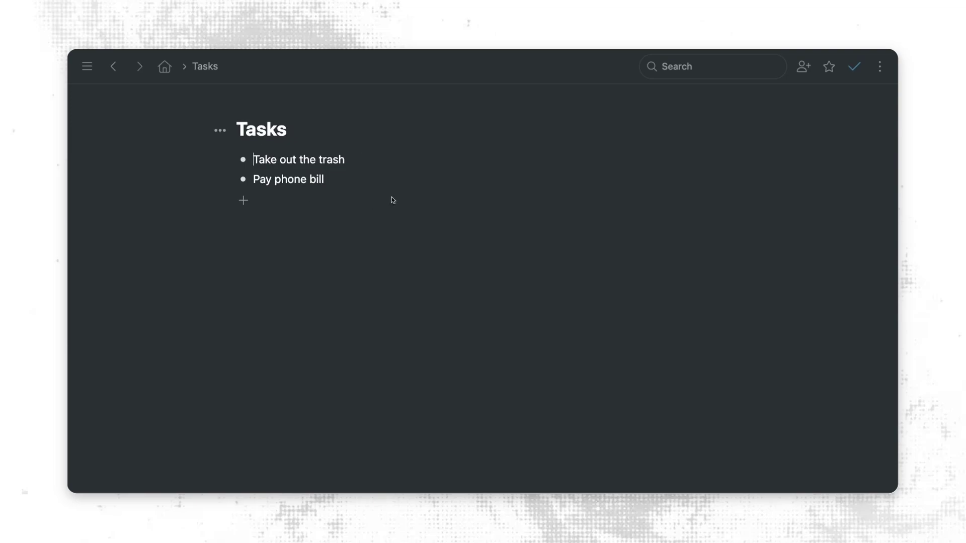
key("End")
key("Return")
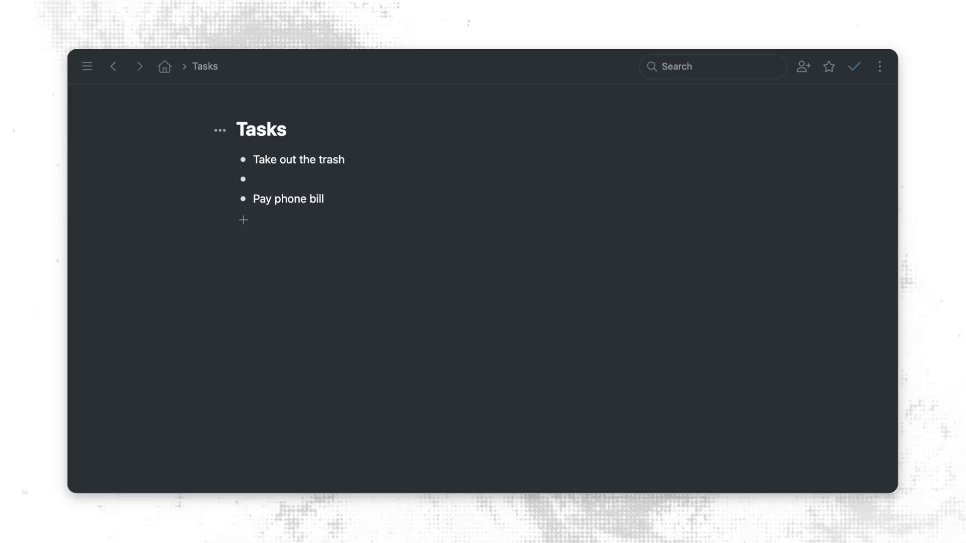
key("Tab")
type("Office")
key("Return")
type("Kid's room")
key("Return")
type("Kitchen")
key("Return")
type("Bathroom")
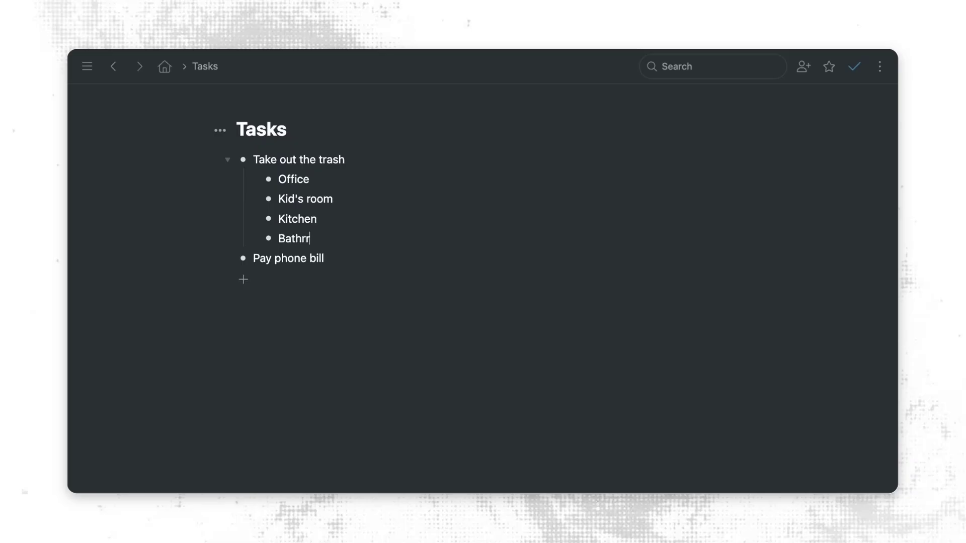
Zoom into Take out the trash to view its four room sub-items on their own page.
left_click(243, 159)
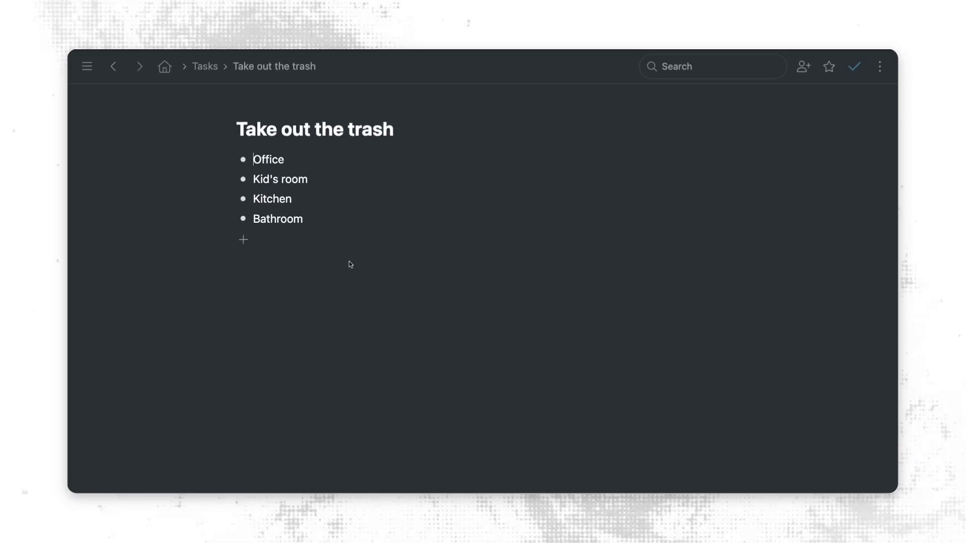
left_click(342, 226)
key("super+a")
left_click_drag(237, 128, 409, 128)
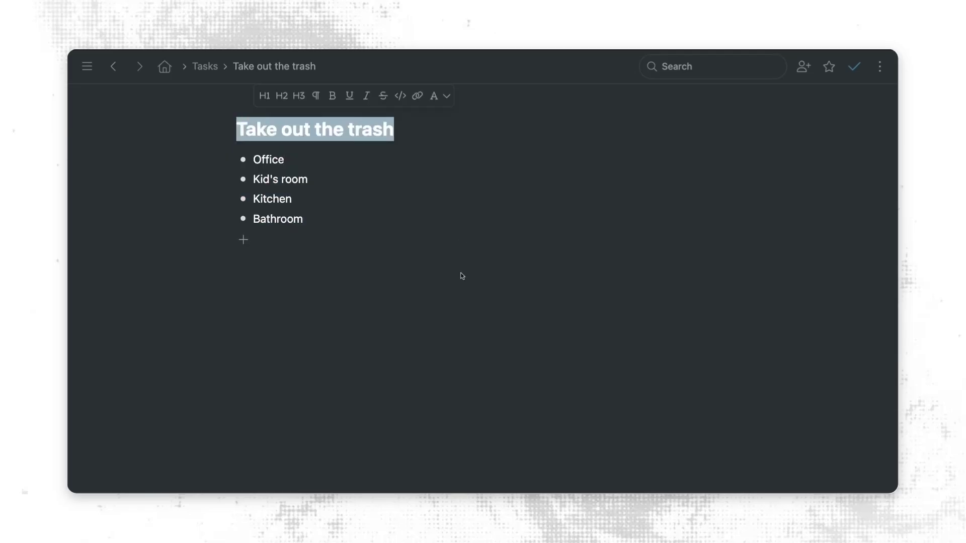
left_click(430, 239)
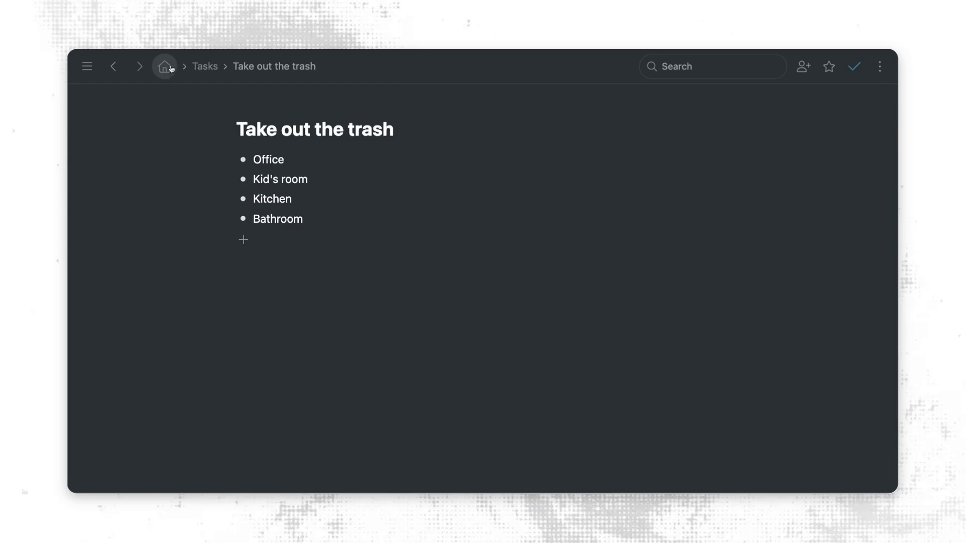
Go back through the Tasks page to Home, then fold Take out the trash and Tasks.
left_click(207, 68)
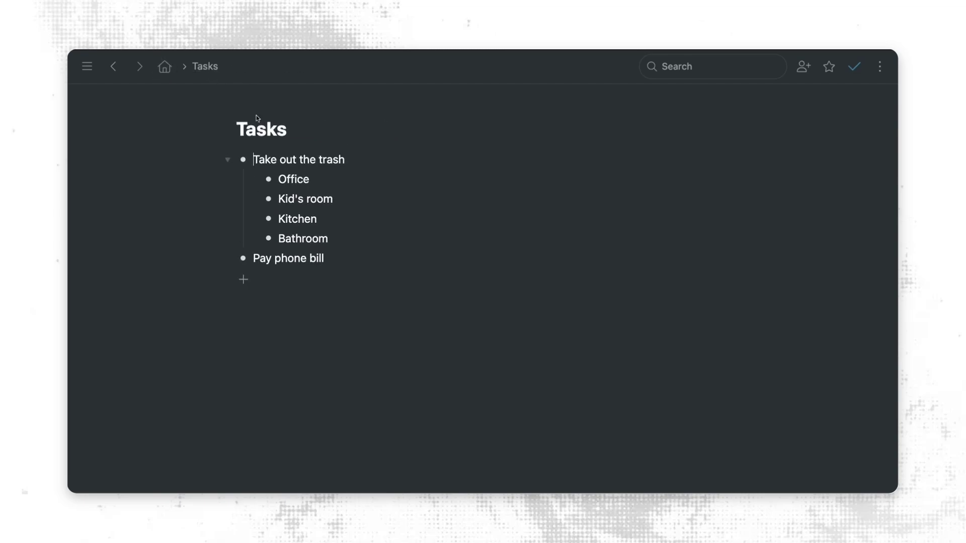
left_click(165, 75)
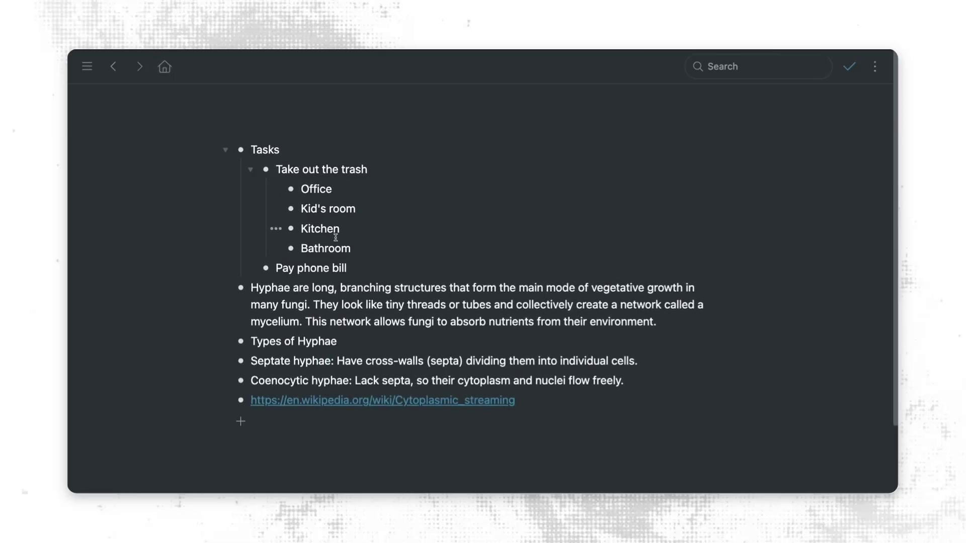
left_click(250, 171)
left_click(251, 170)
left_click(251, 170)
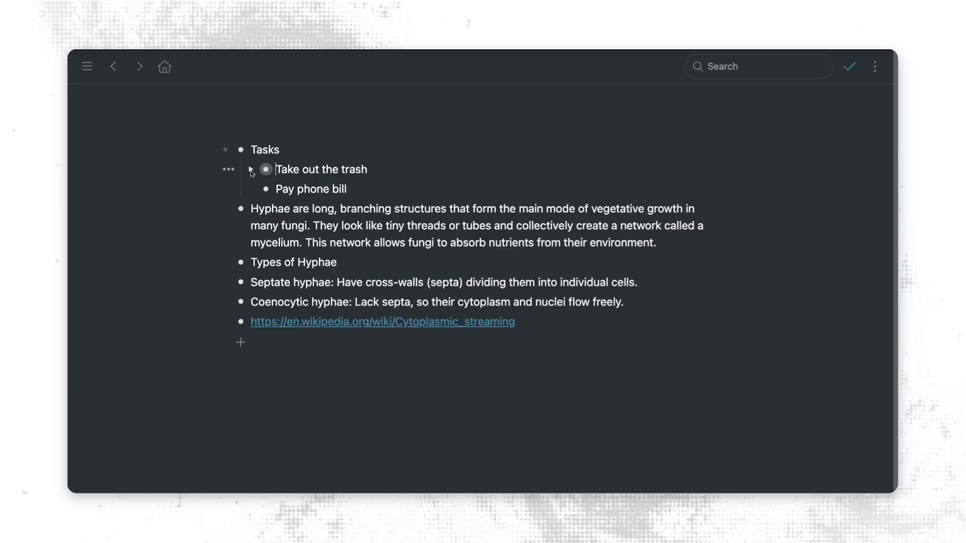
left_click(225, 149)
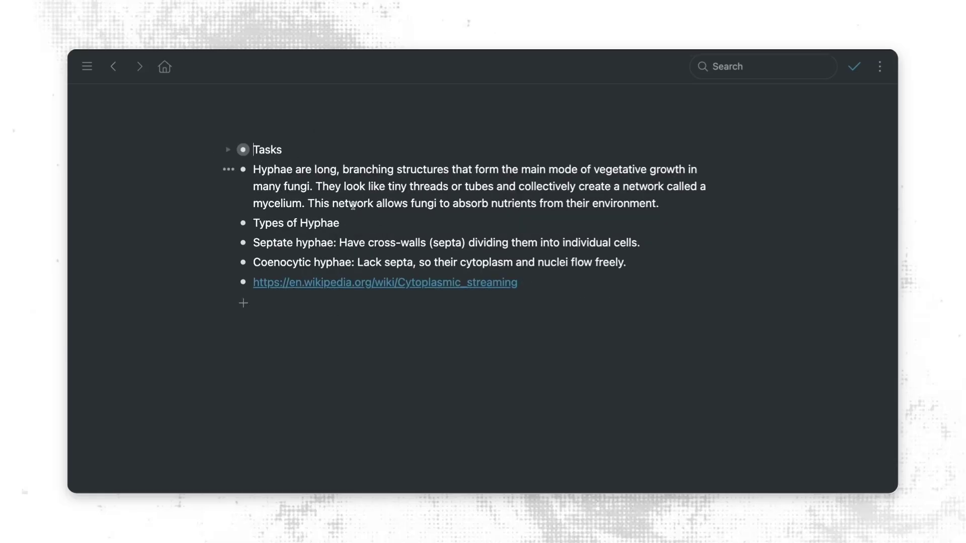
Add a 'Notes' bullet below Tasks and indent the Septate and Coenocytic hyphae lines under Types of Hyphae.
key("Return")
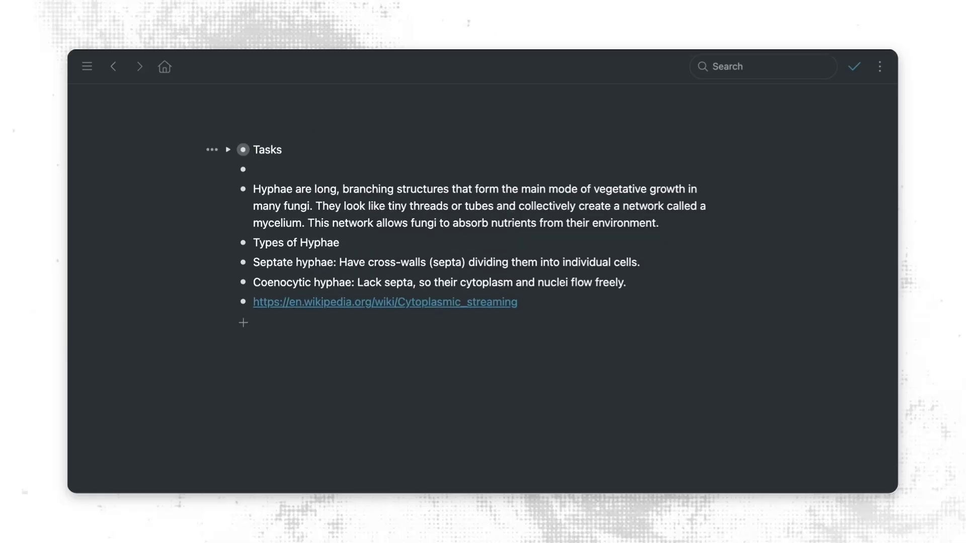
type("Notes")
left_click_drag(266, 262, 305, 283)
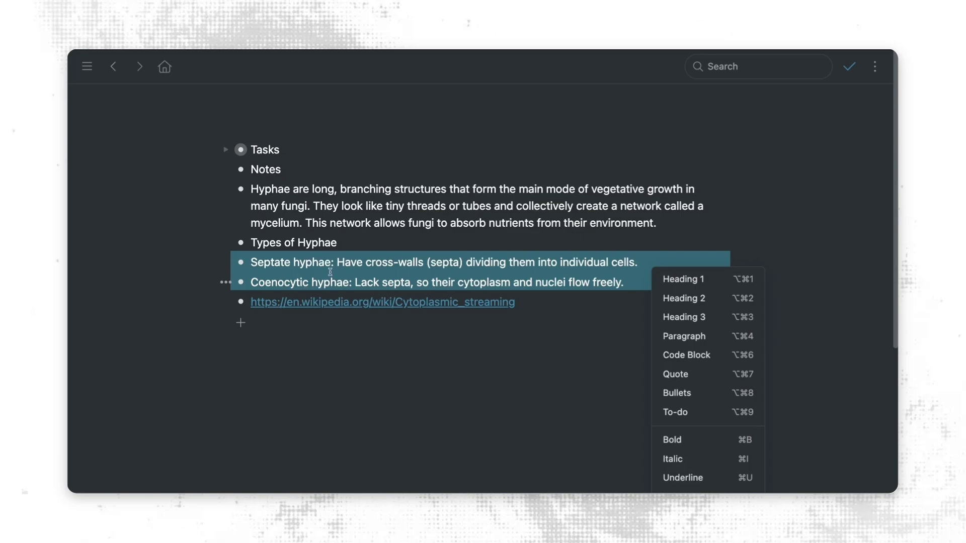
key("Tab")
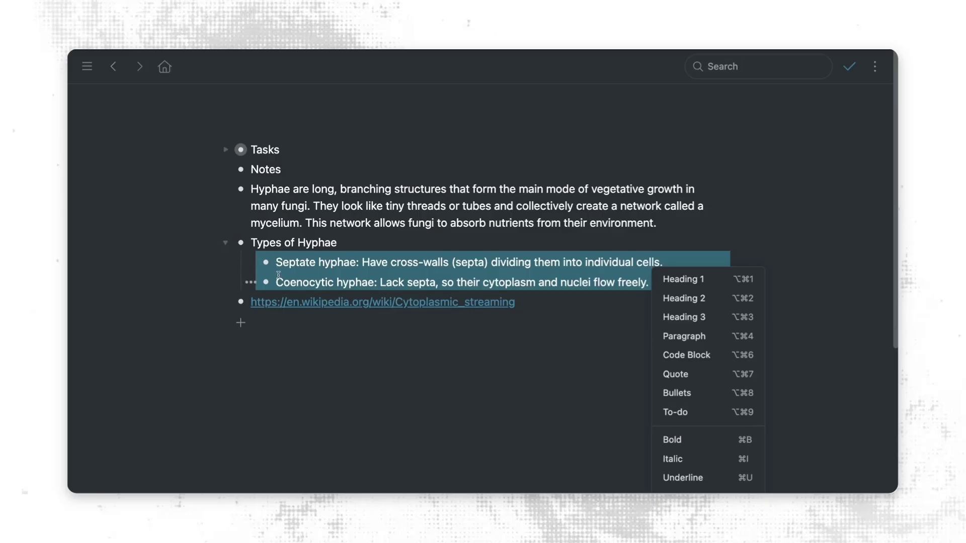
left_click(226, 244)
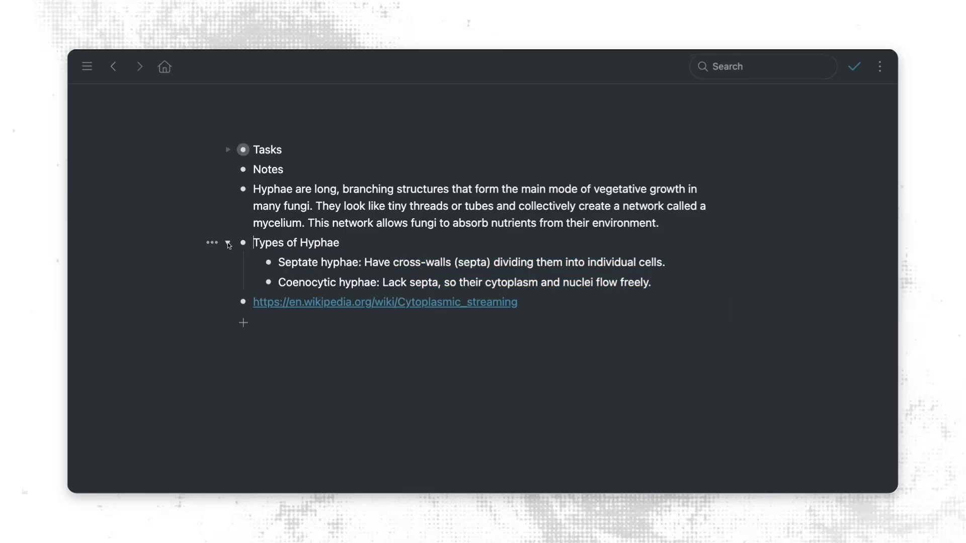
left_click(226, 243)
left_click(228, 244)
Drag the Hyphae paragraph into Notes as its first item, ahead of Types of Hyphae.
left_click_drag(243, 244, 295, 180)
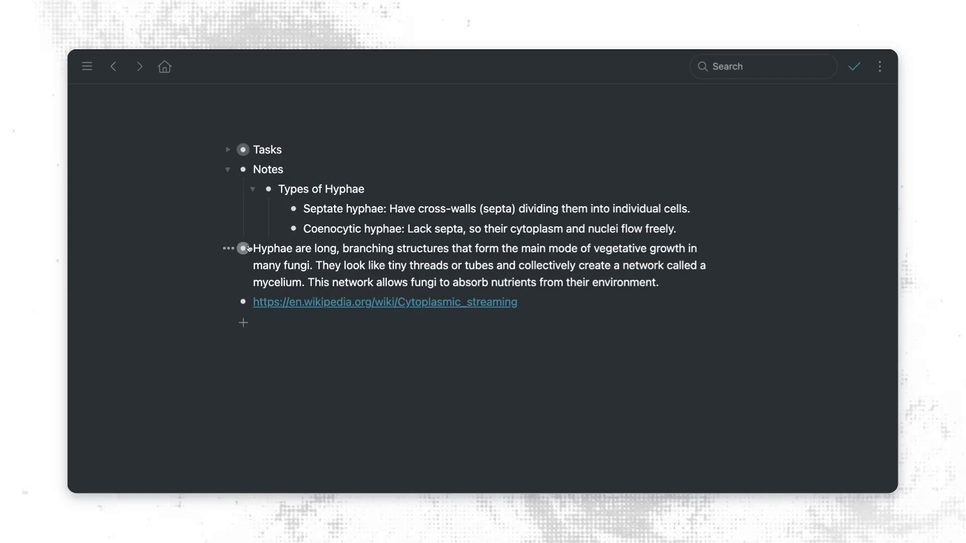
left_click_drag(243, 248, 220, 201)
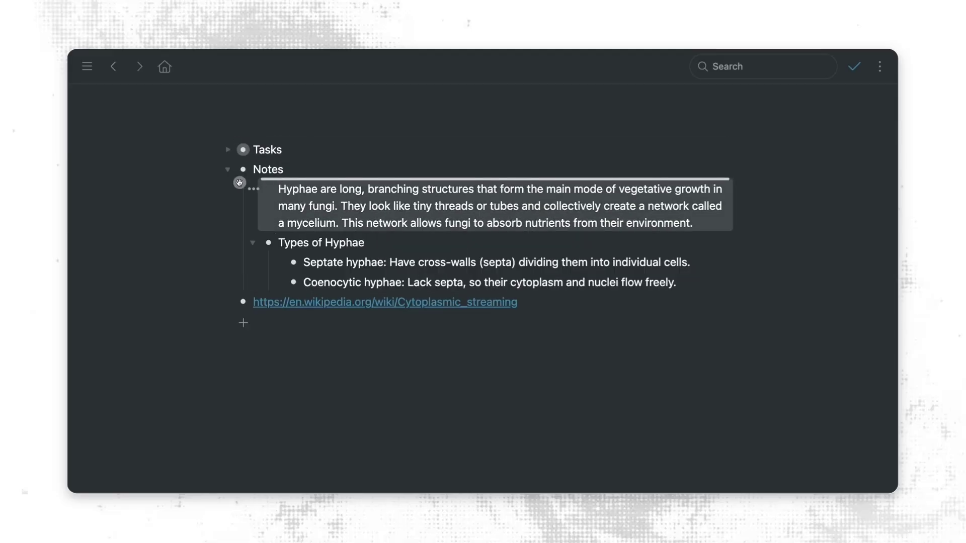
left_click_drag(239, 182, 223, 162)
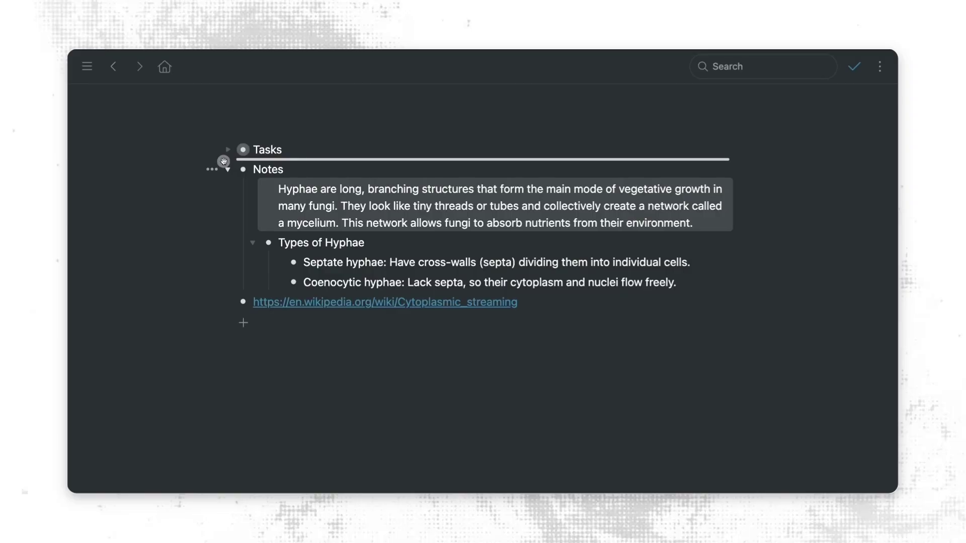
left_click_drag(224, 161, 291, 164)
left_click_drag(291, 164, 372, 157)
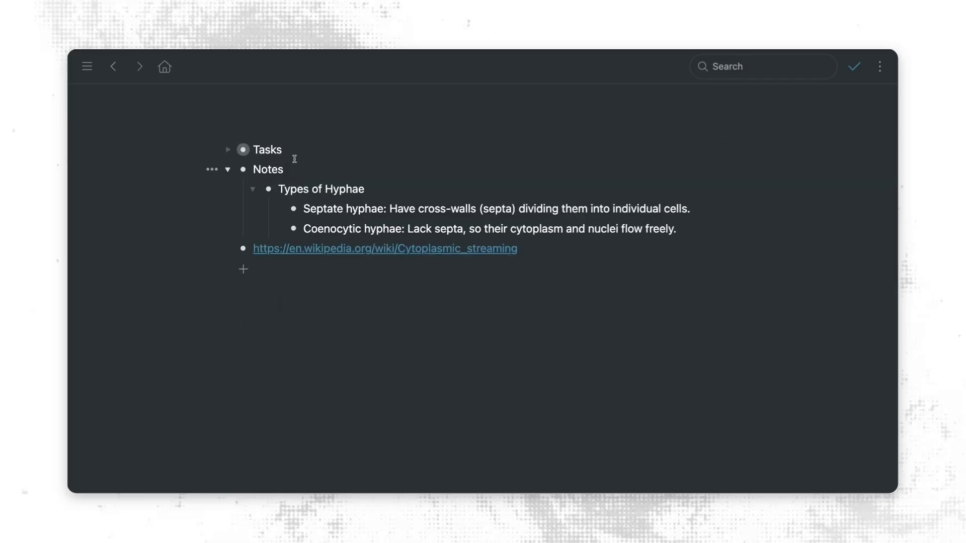
left_click(228, 150)
left_click_drag(267, 169, 280, 277)
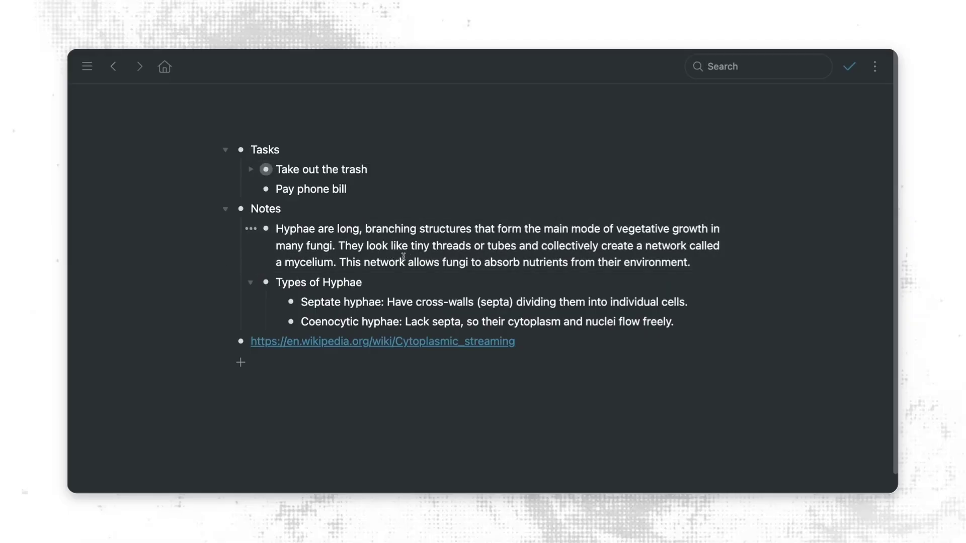
Collapse Notes and Tasks, keeping Tasks positioned above Notes.
left_click(226, 209)
left_click(225, 150)
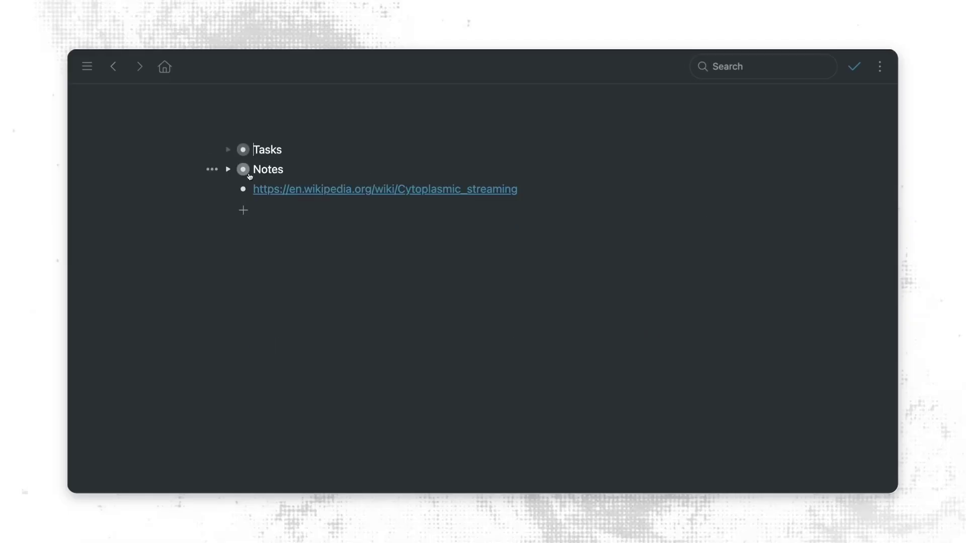
left_click_drag(243, 170, 299, 201)
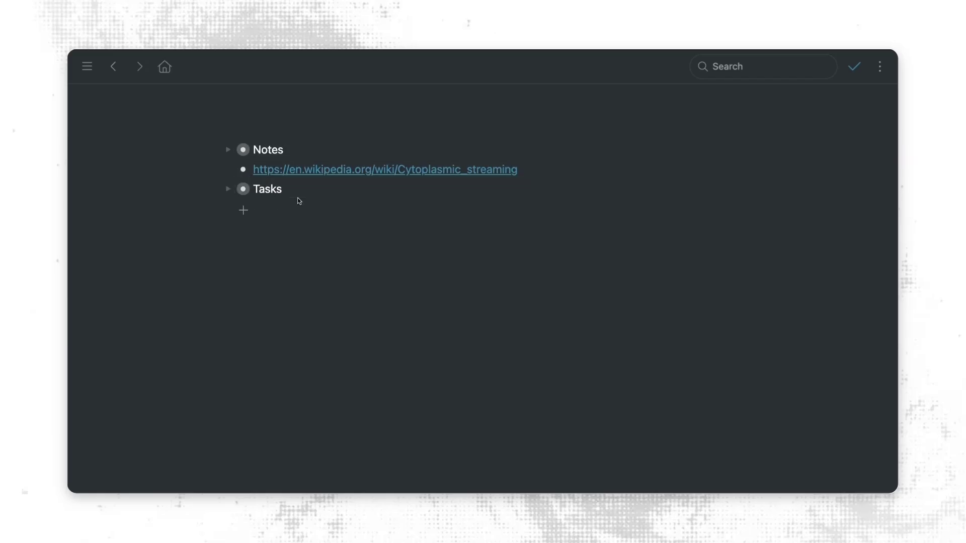
left_click_drag(243, 189, 241, 166)
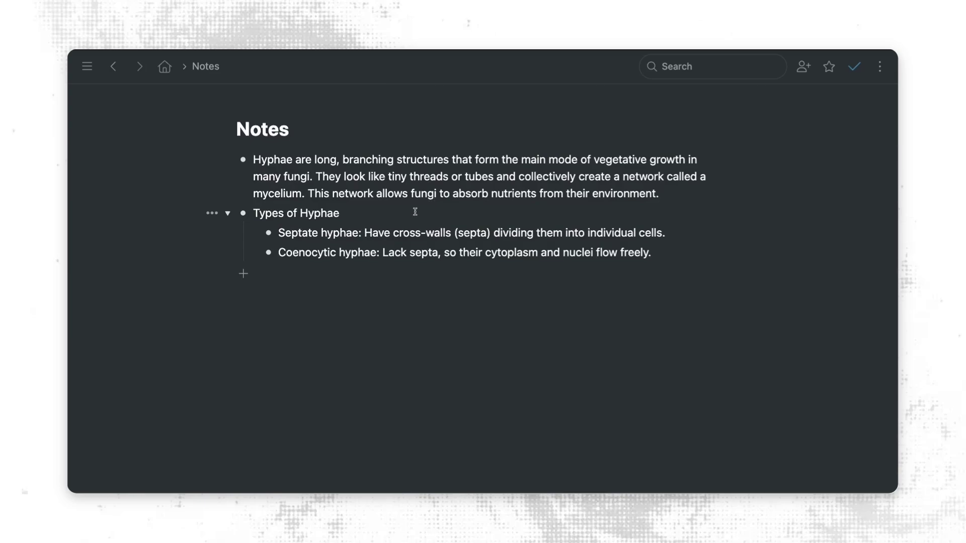
Format Types of Hyphae as an H3 heading and select the word Hyphae in the paragraph.
left_click_drag(391, 213, 244, 214)
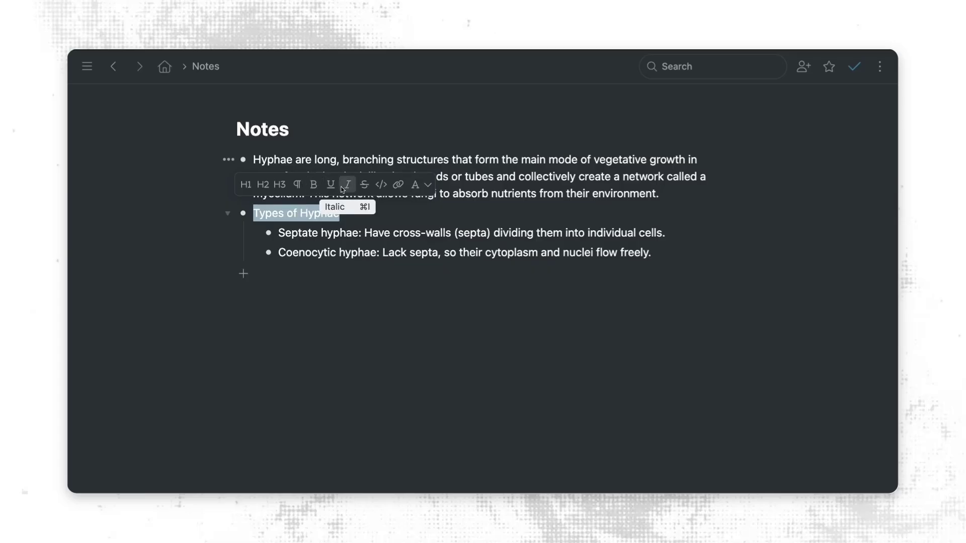
left_click(280, 185)
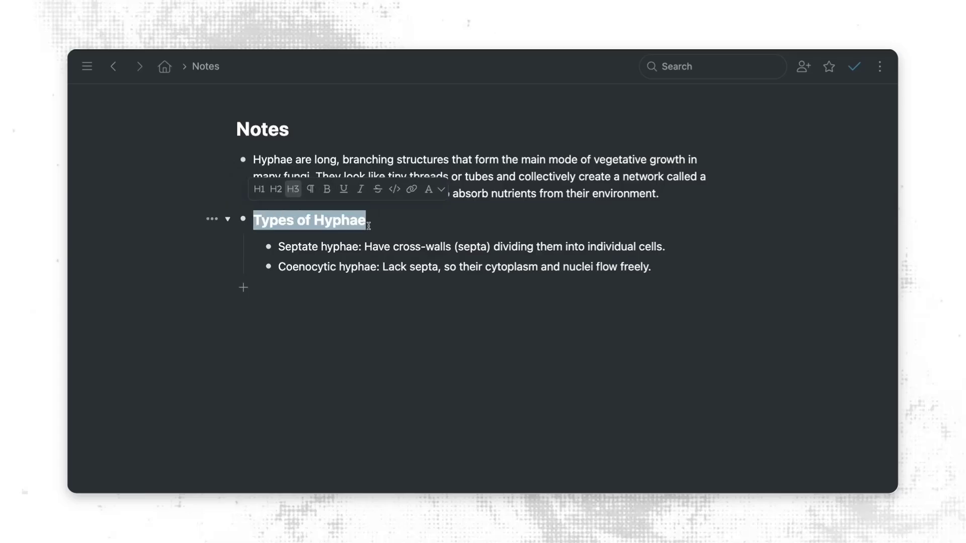
key("Right")
double_click(276, 157)
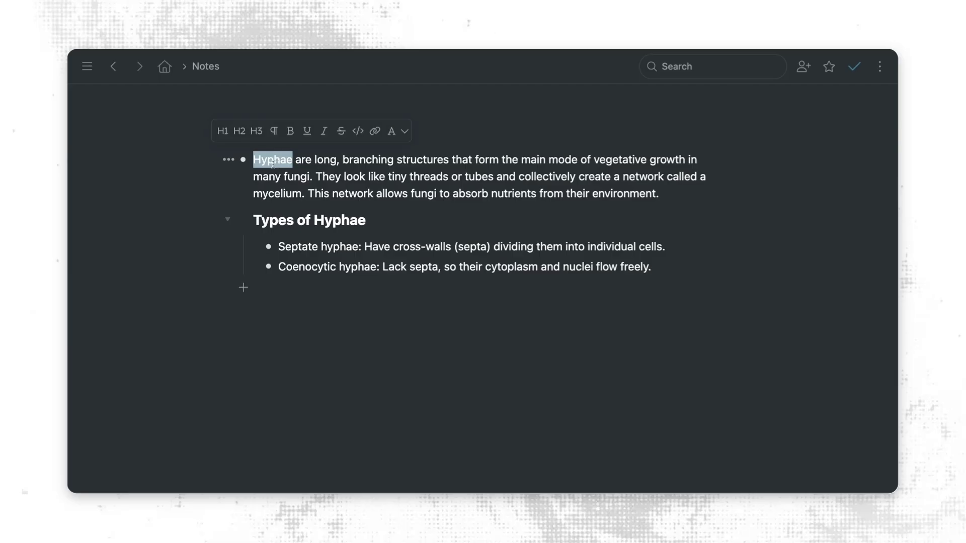
left_click(404, 132)
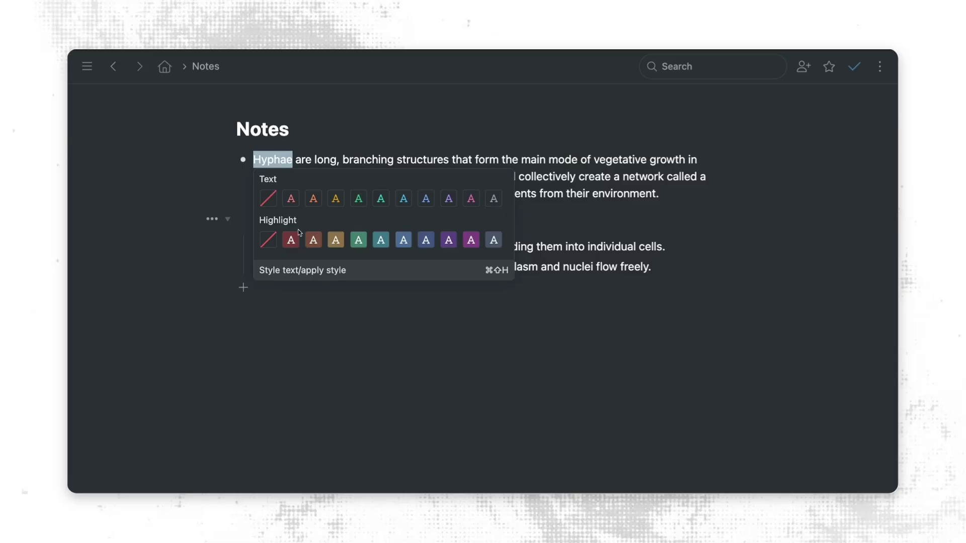
Colour the word Hyphae yellow and return to the home outline.
left_click(335, 198)
left_click(428, 225)
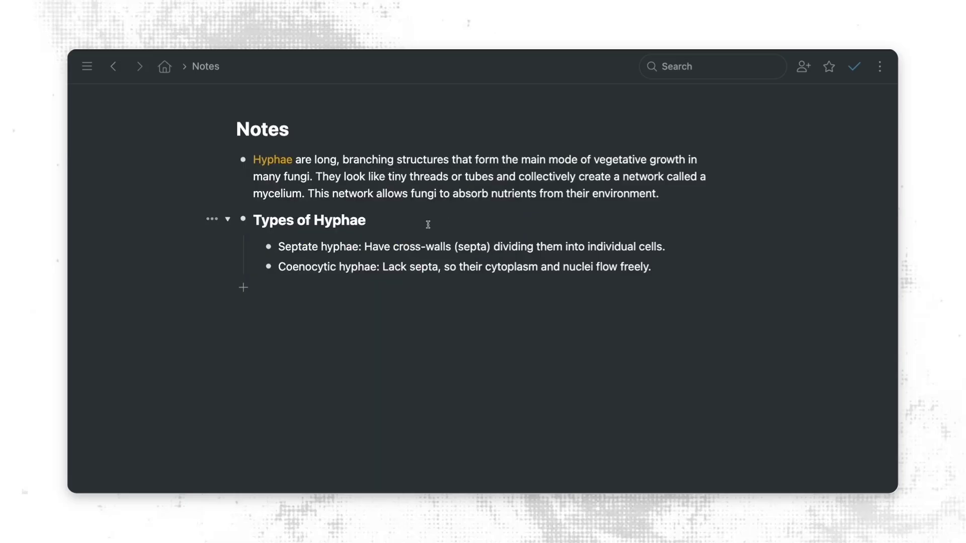
left_click(164, 66)
Add a 'Links' bullet after Notes, nest the Wikipedia link under it, and collapse it.
left_click(304, 170)
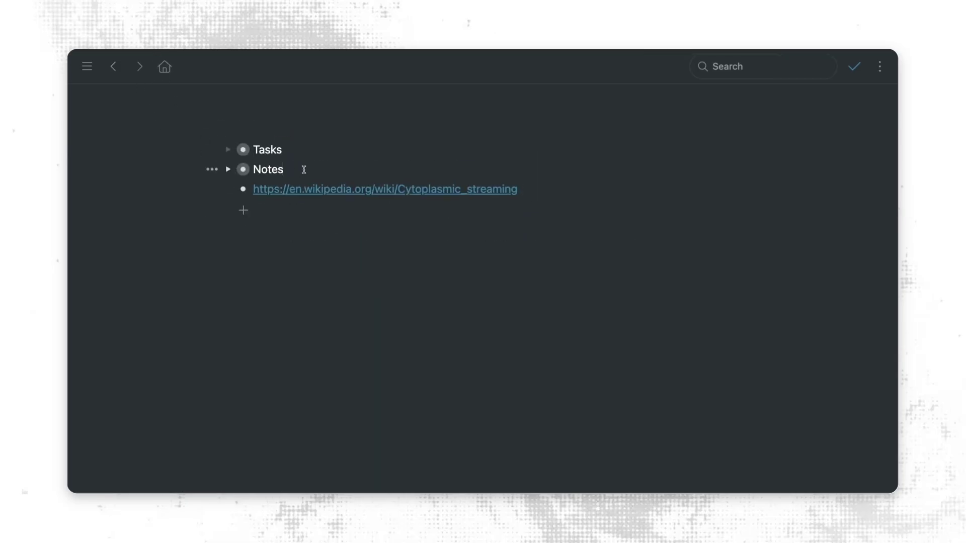
key("Return")
type("Links")
key("Down")
key("Tab")
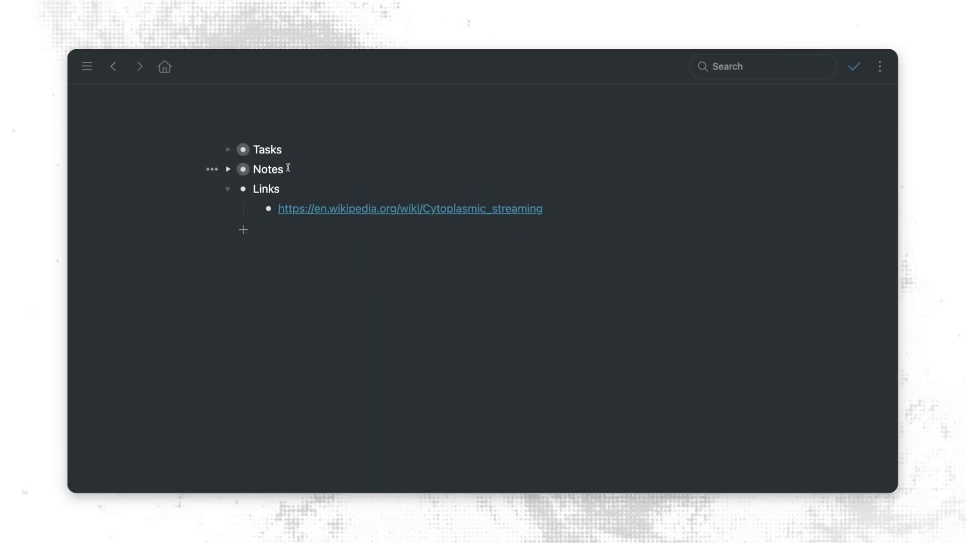
left_click(228, 189)
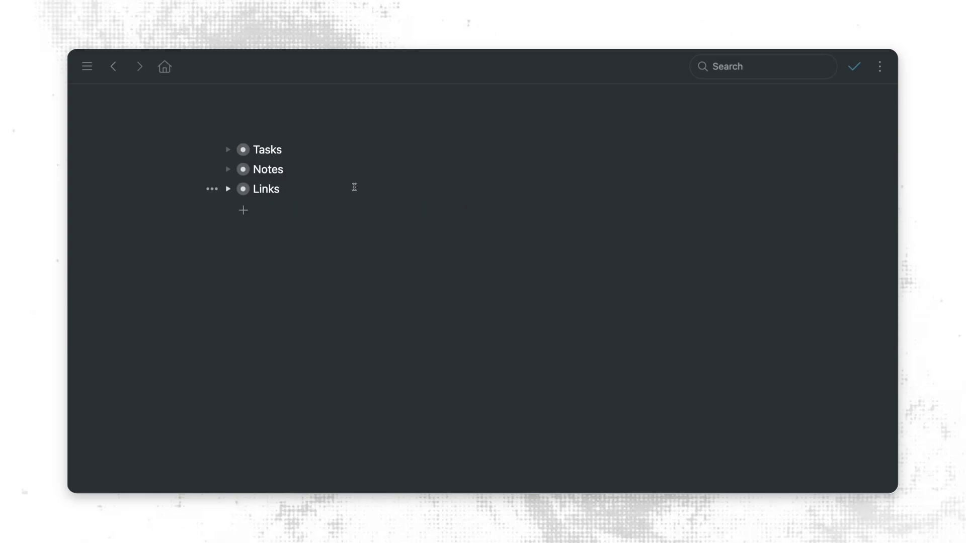
left_click(737, 64)
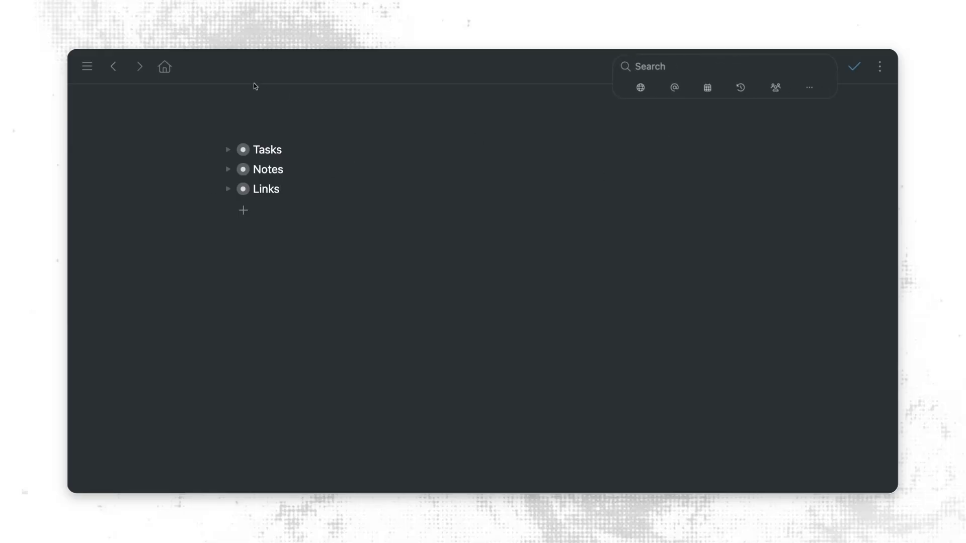
Search for 'types' and add a line 'dsfdsfsdf' beneath the Types of Hyphae heading.
left_click(164, 67)
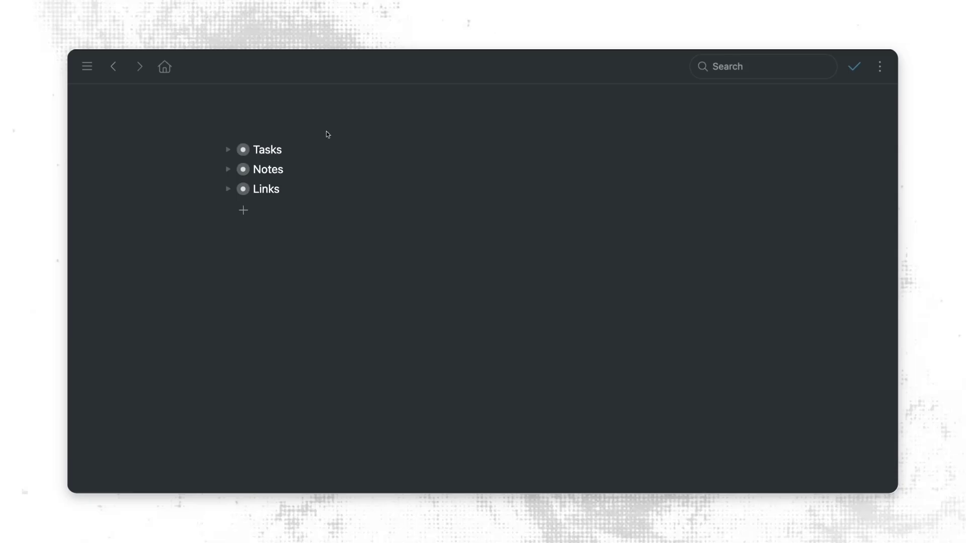
left_click(747, 68)
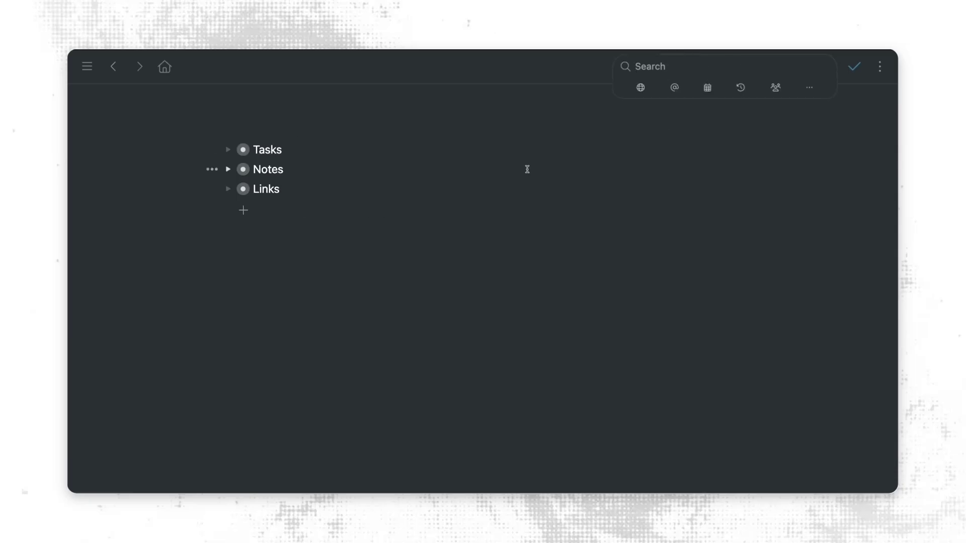
type("types")
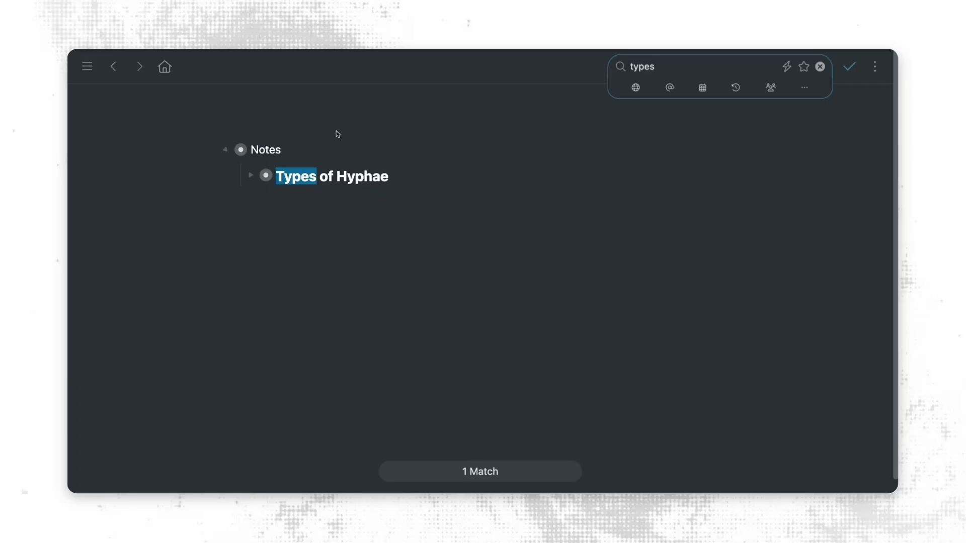
left_click(250, 175)
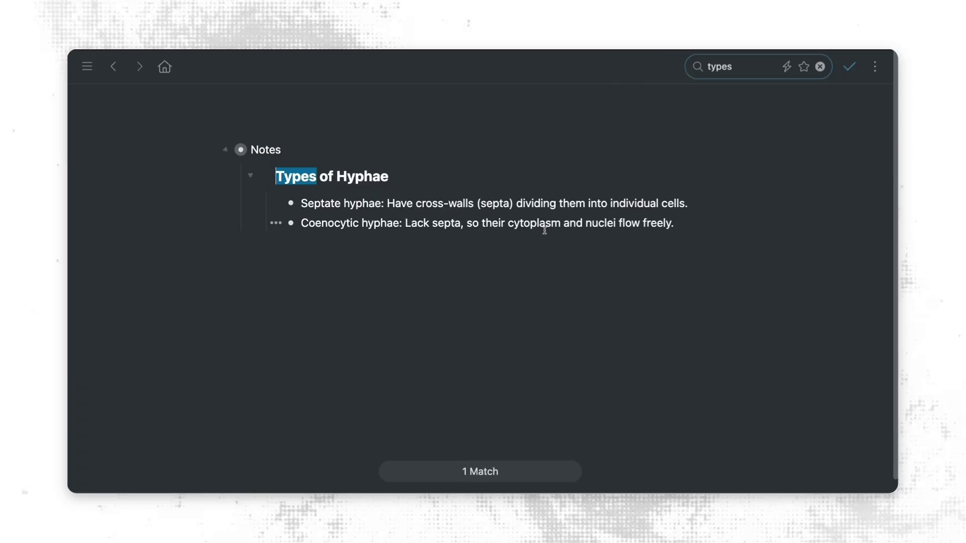
left_click(418, 176)
key("Return")
type("dsfdsf")
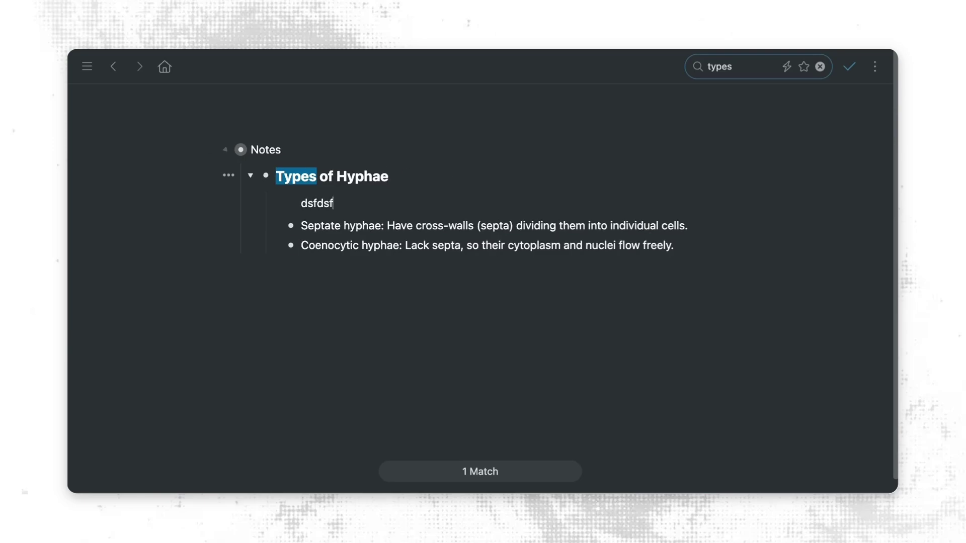
type("sdf")
left_click(820, 67)
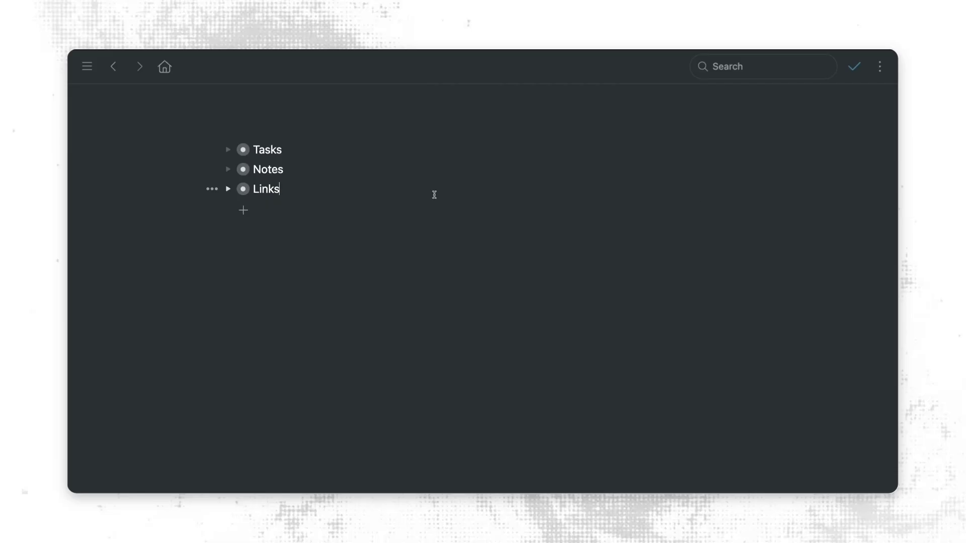
key("super+Up")
left_click(213, 152)
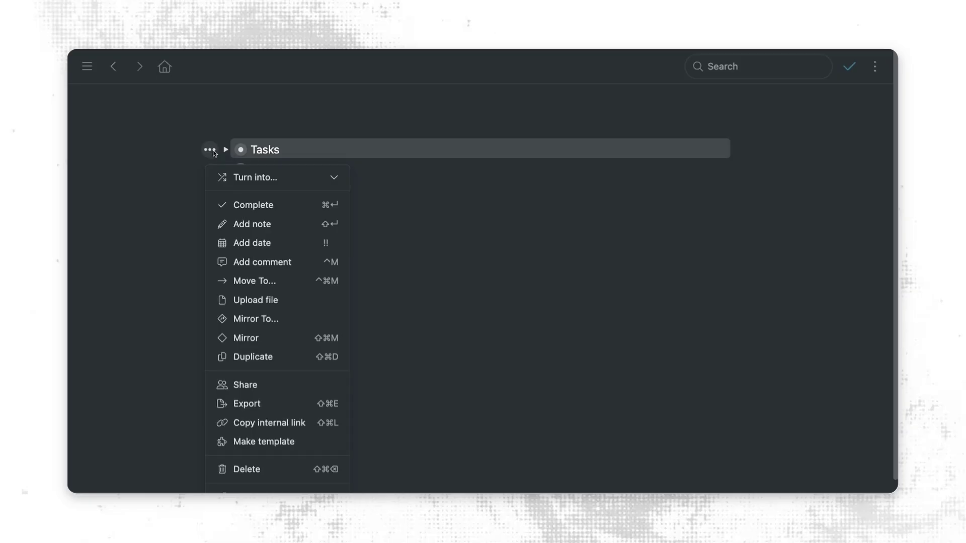
left_click(325, 179)
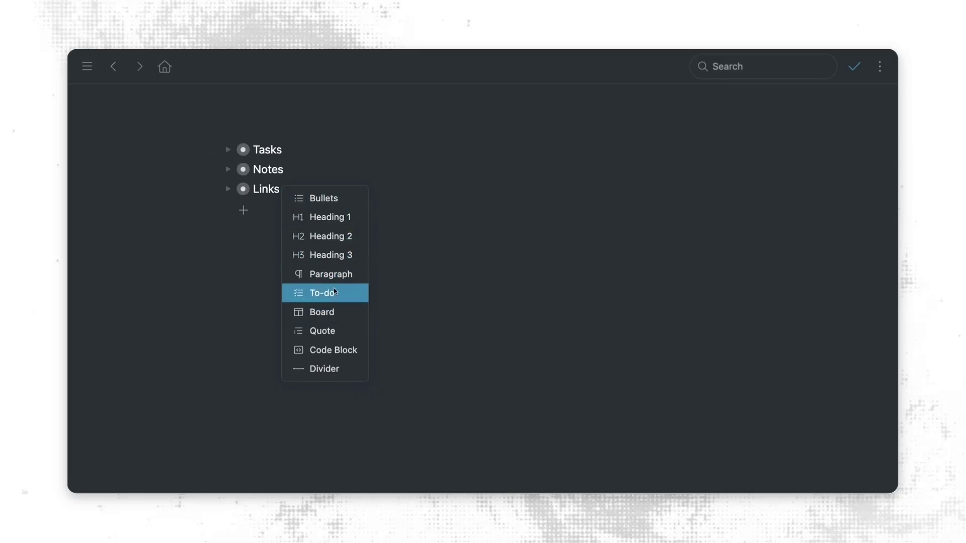
left_click(209, 149)
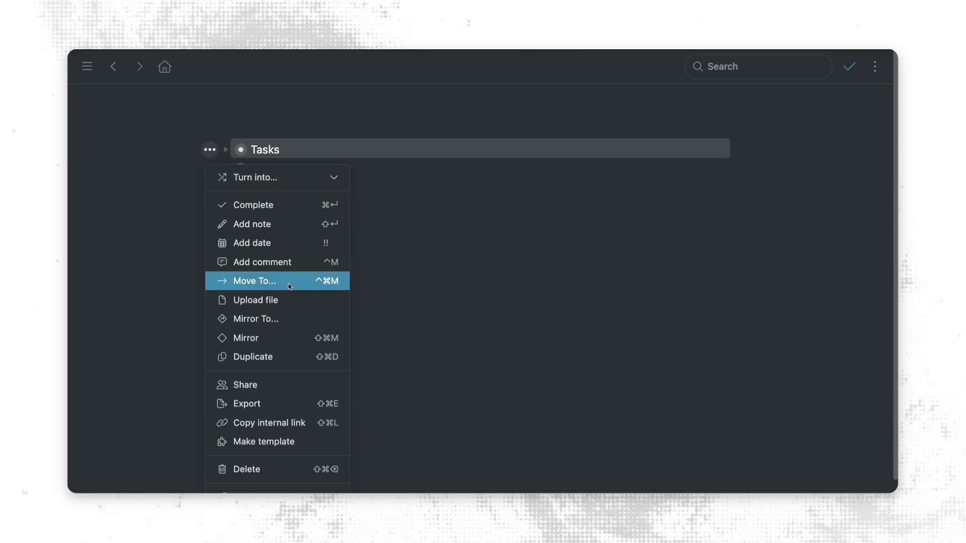
scroll(287, 301, "down", 2)
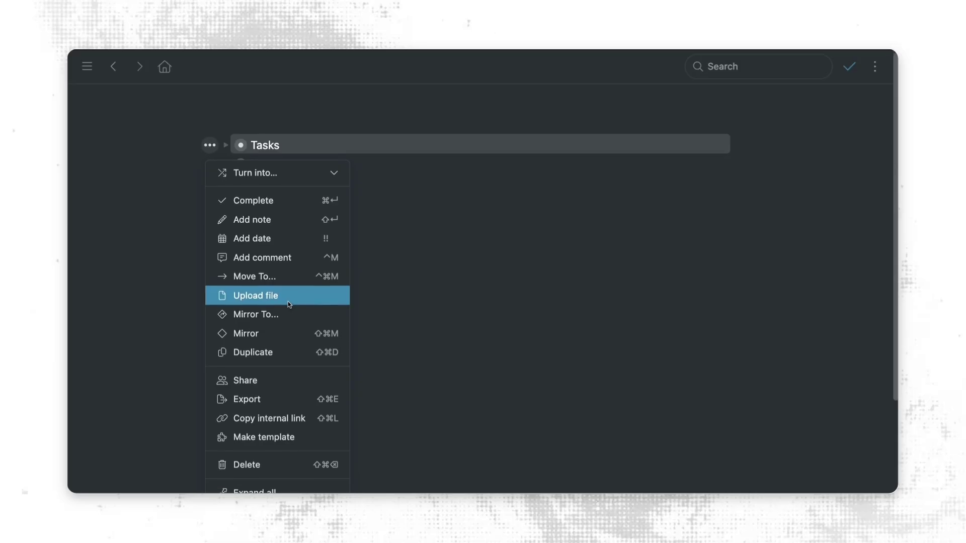
scroll(290, 306, "down", 1)
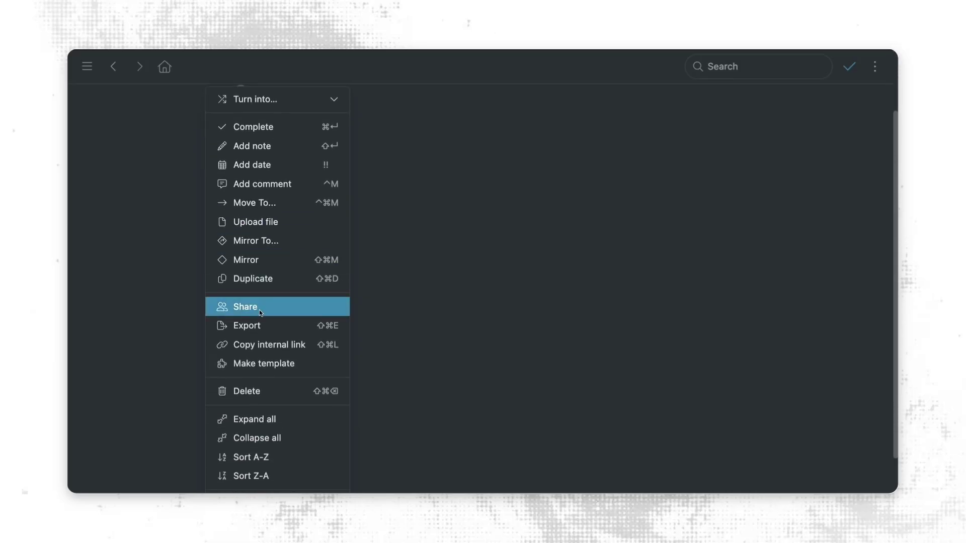
key("Escape")
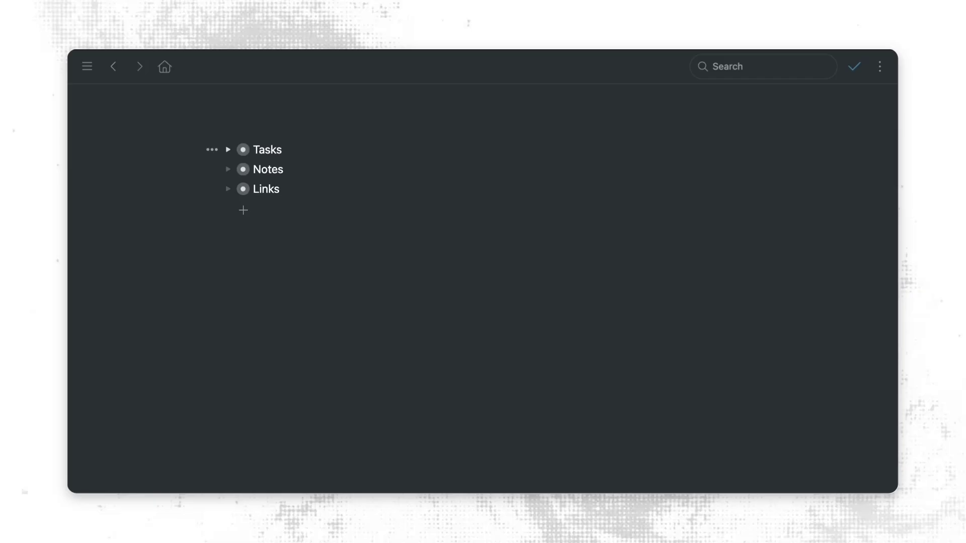
Use the /move command to move Tasks into the Links item.
type("/")
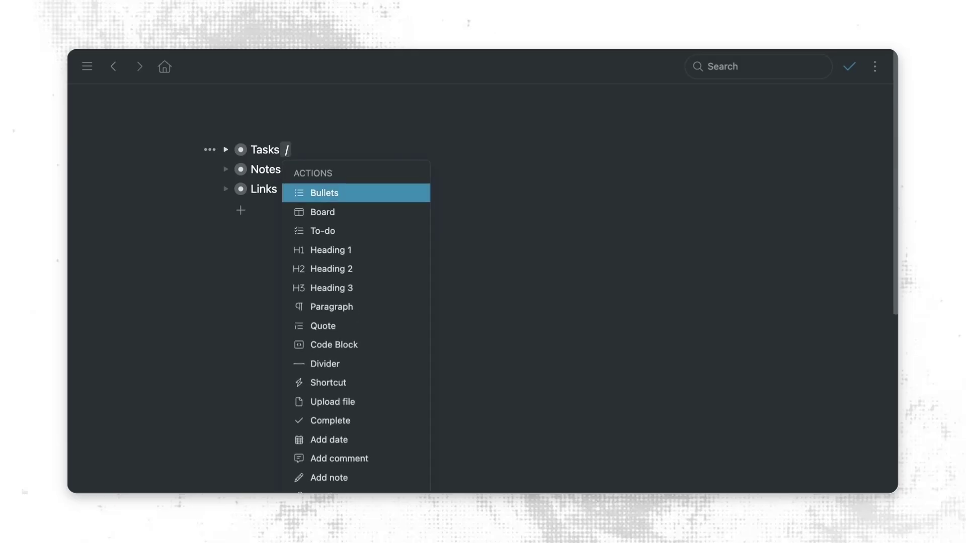
key("Down")
key("Down")
key("Down")
key("Down")
key("Down")
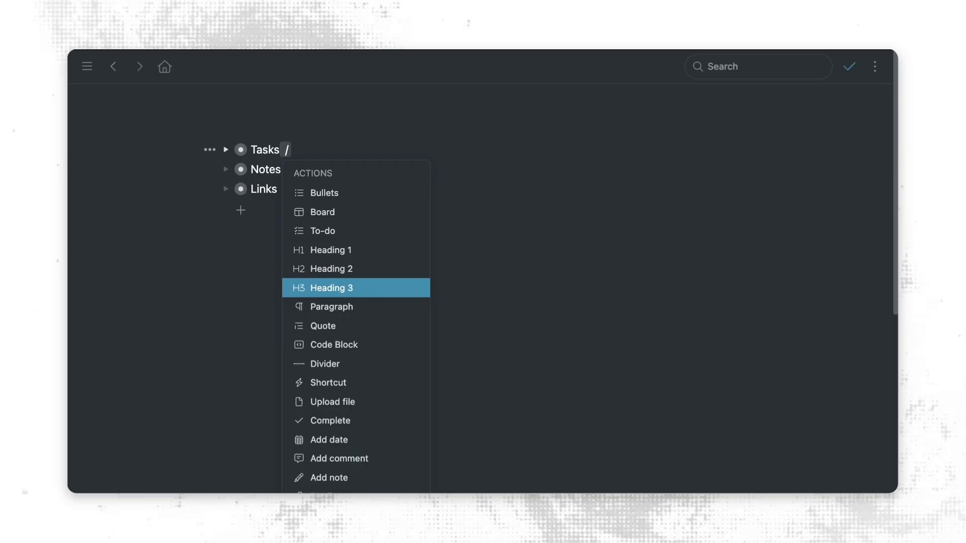
key("Down")
key("Up")
key("Up")
key("Up")
key("Up")
key("Down")
key("Down")
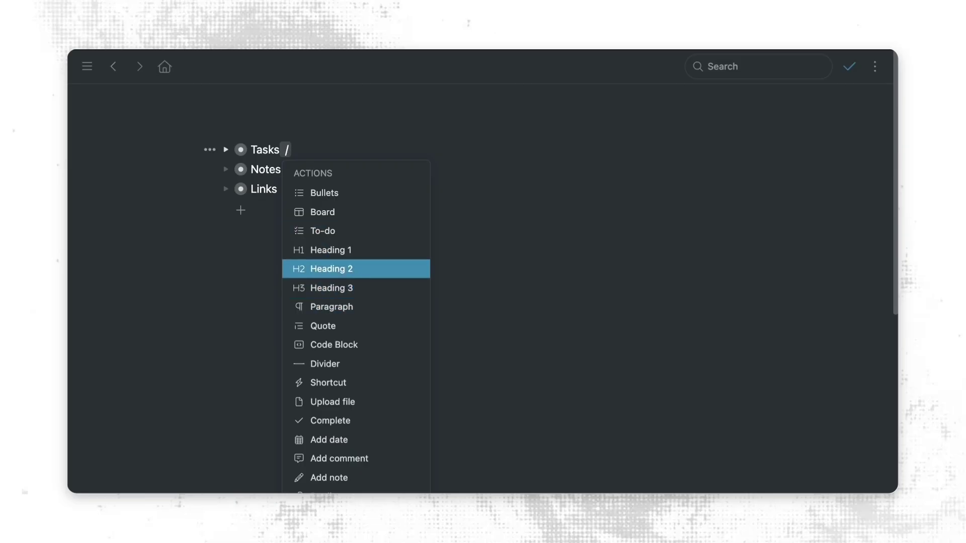
type("move")
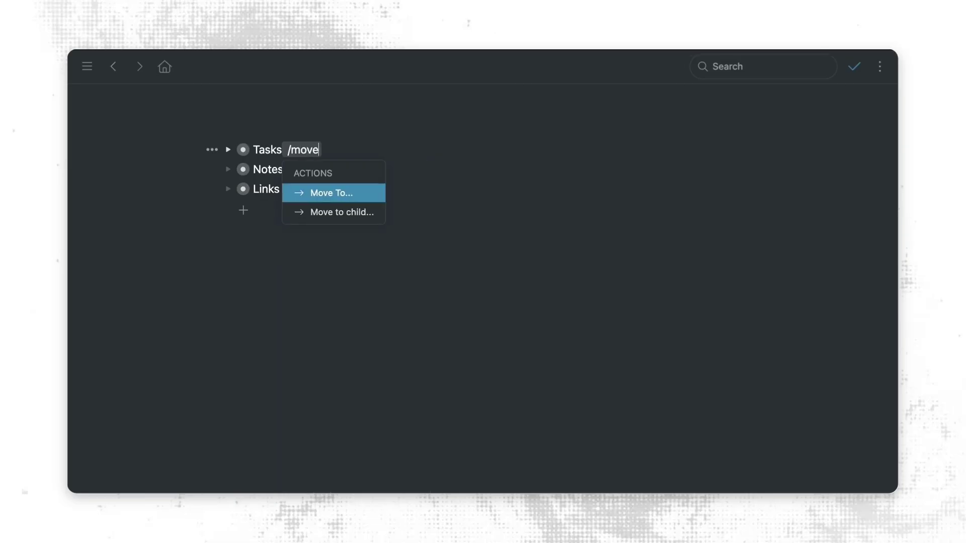
key("Return")
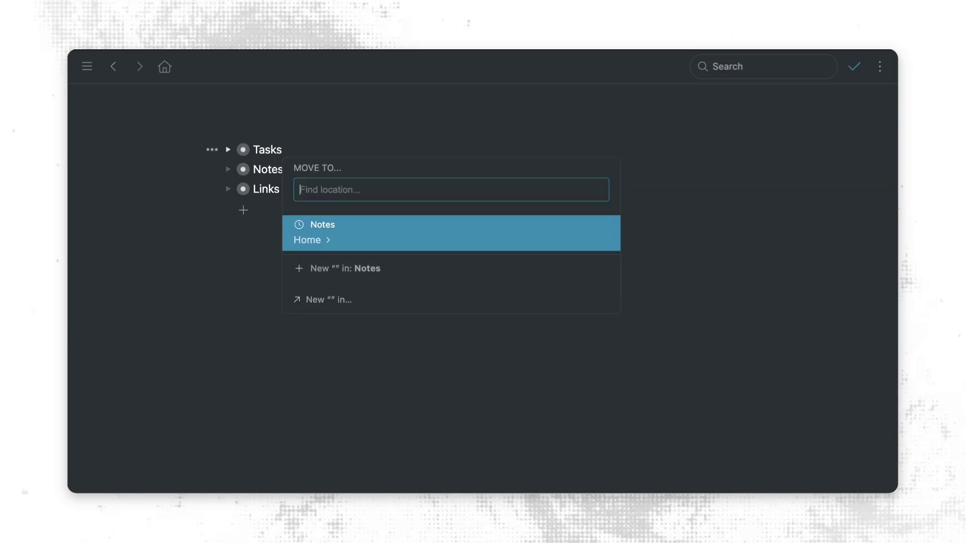
type("link")
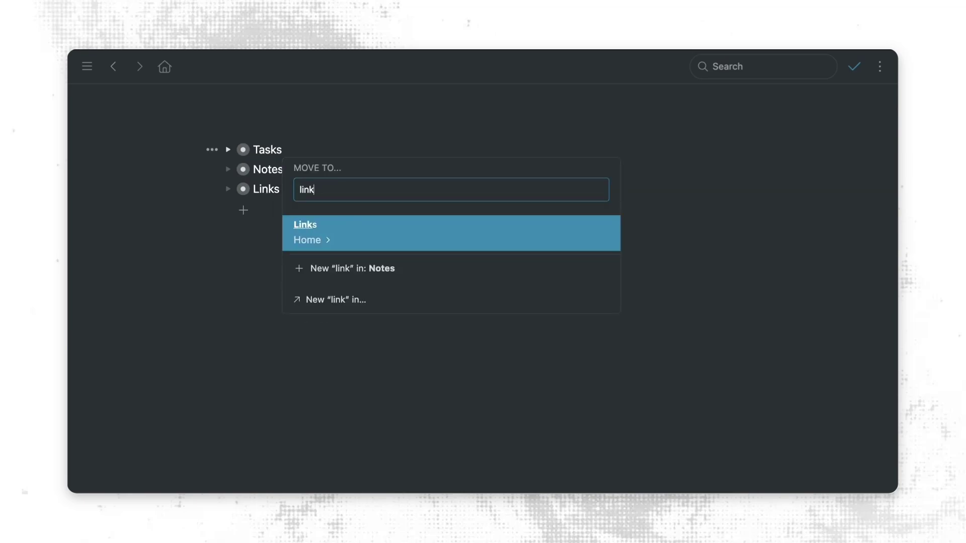
key("Return")
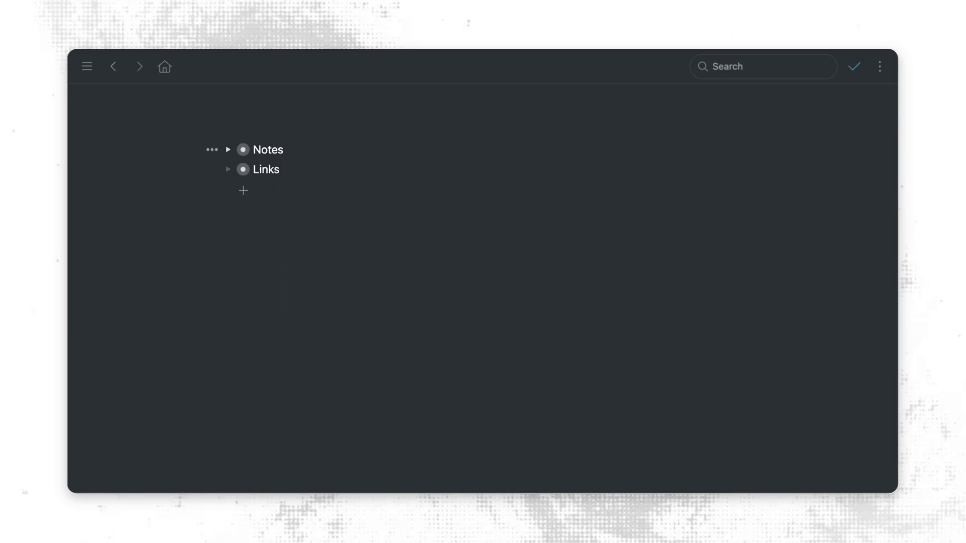
Dismiss the stray slash command menu on the Notes line.
type("/")
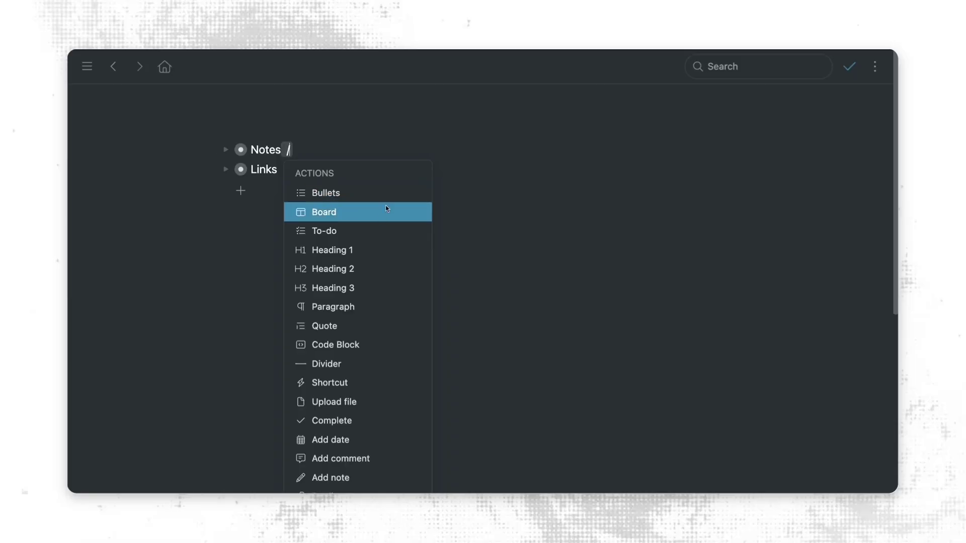
scroll(380, 241, "down", 6)
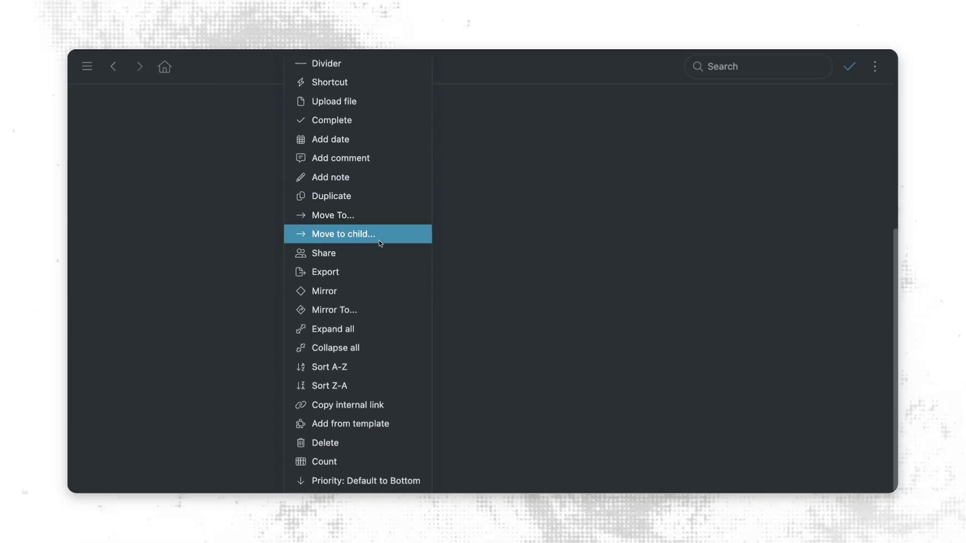
scroll(379, 240, "up", 6)
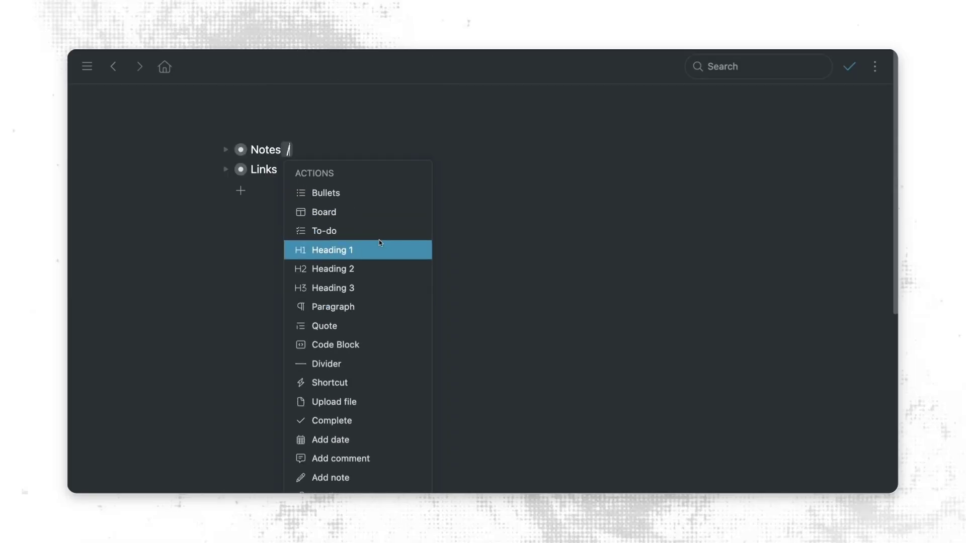
key("BackSpace")
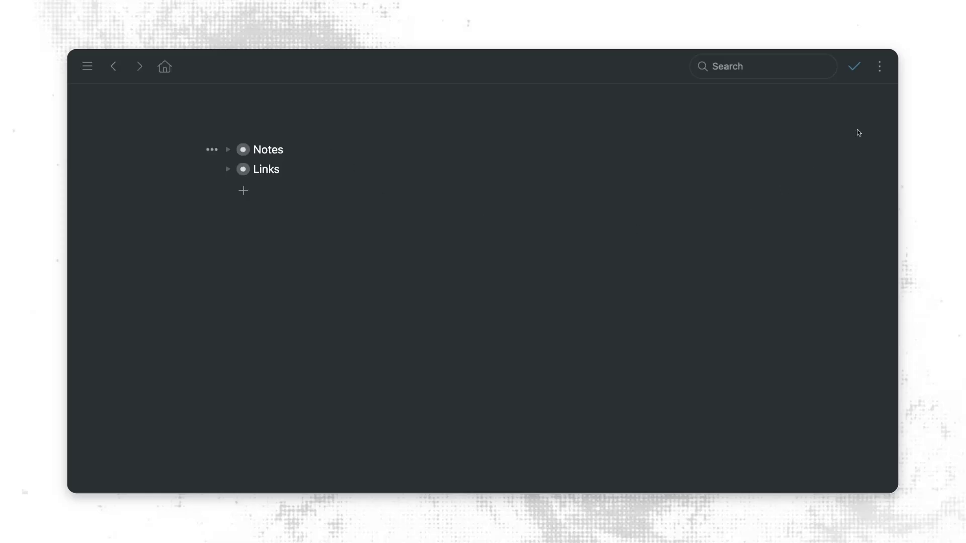
Open Settings from the ⋮ menu and switch on the Workflowy Labs toggle under Features.
left_click(882, 69)
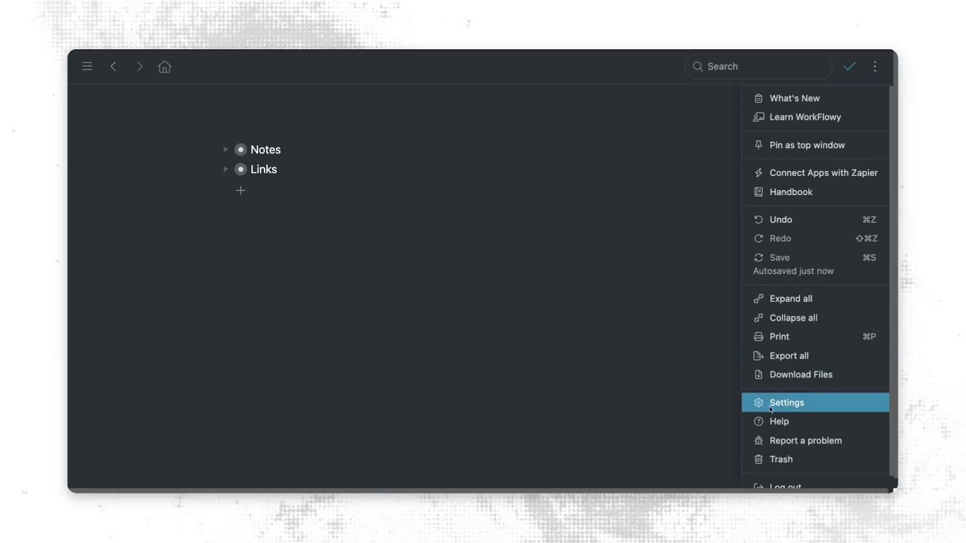
left_click(810, 405)
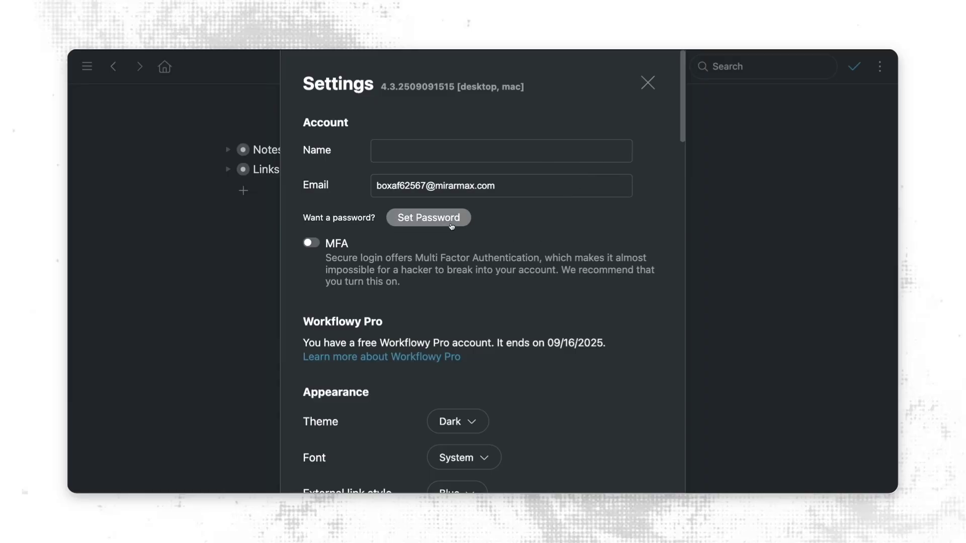
scroll(549, 382, "down", 4)
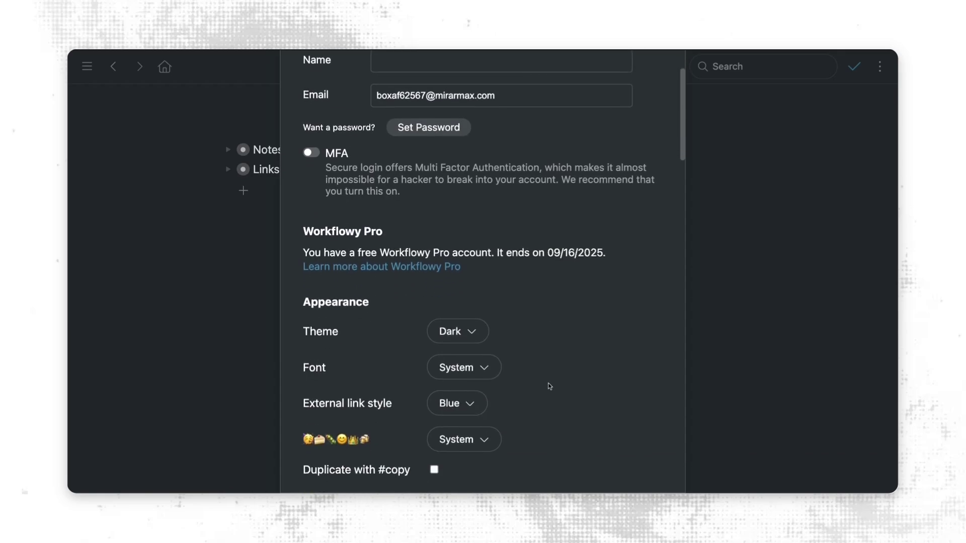
scroll(589, 341, "down", 6)
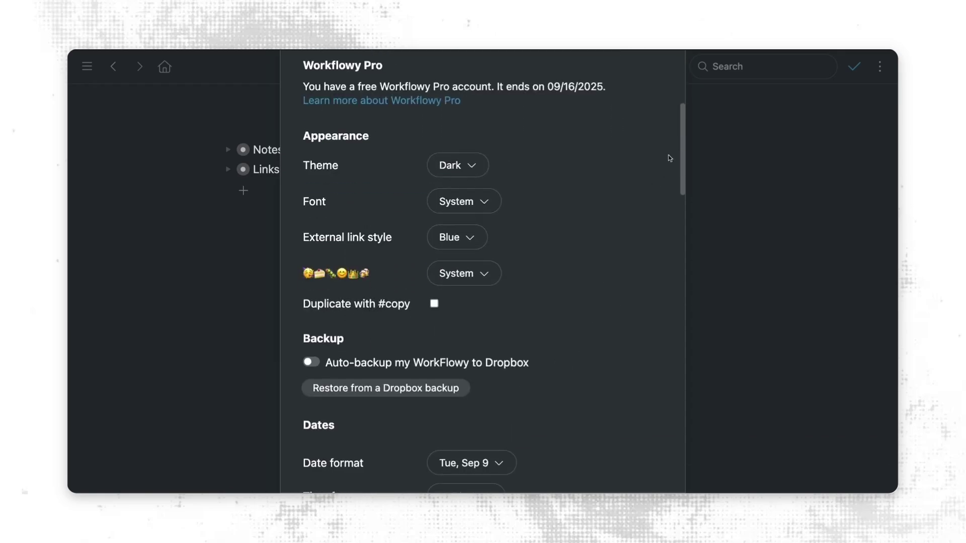
left_click_drag(682, 149, 685, 305)
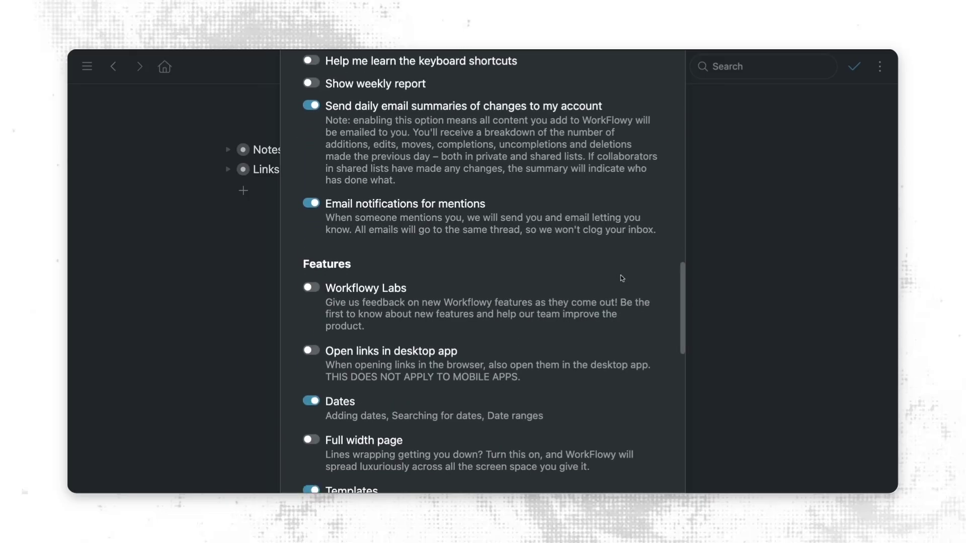
left_click(312, 289)
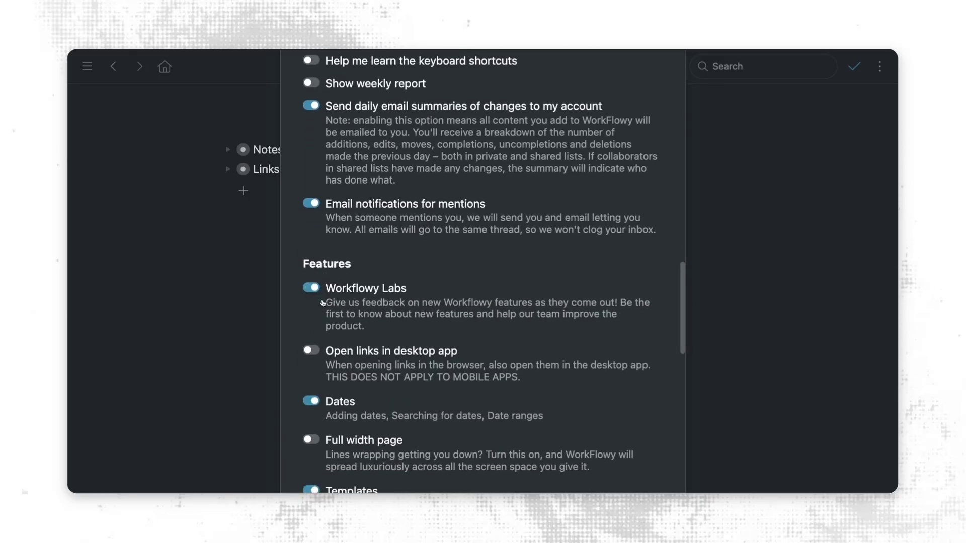